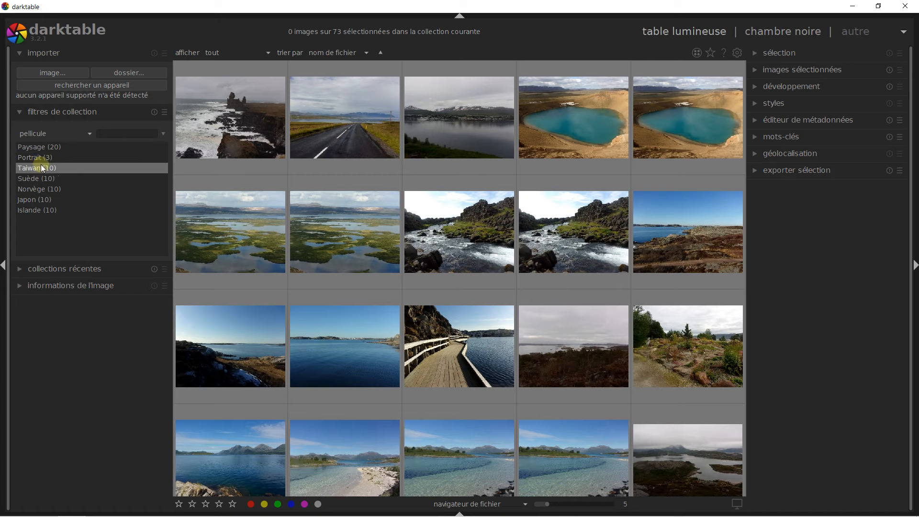
Step: Filter the collection to the Norvège film roll and expand the selection and metadata editor modules
click(32, 189)
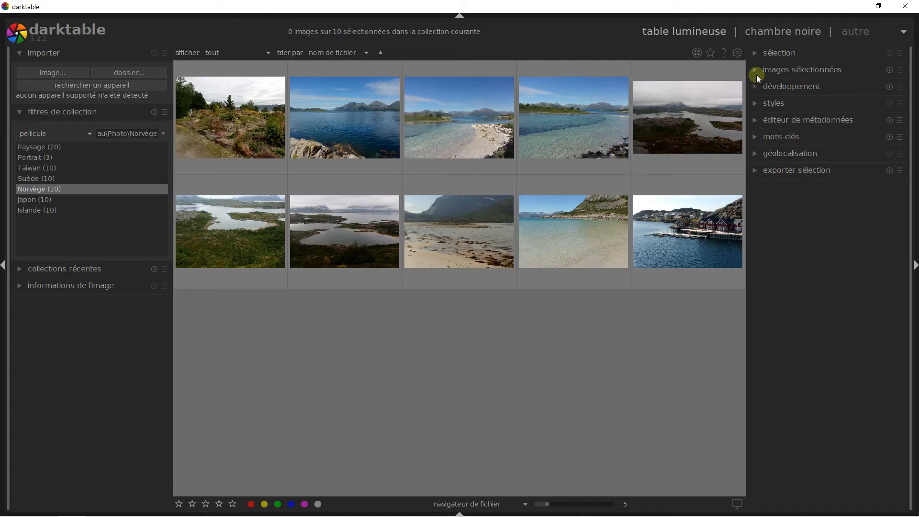
click(756, 54)
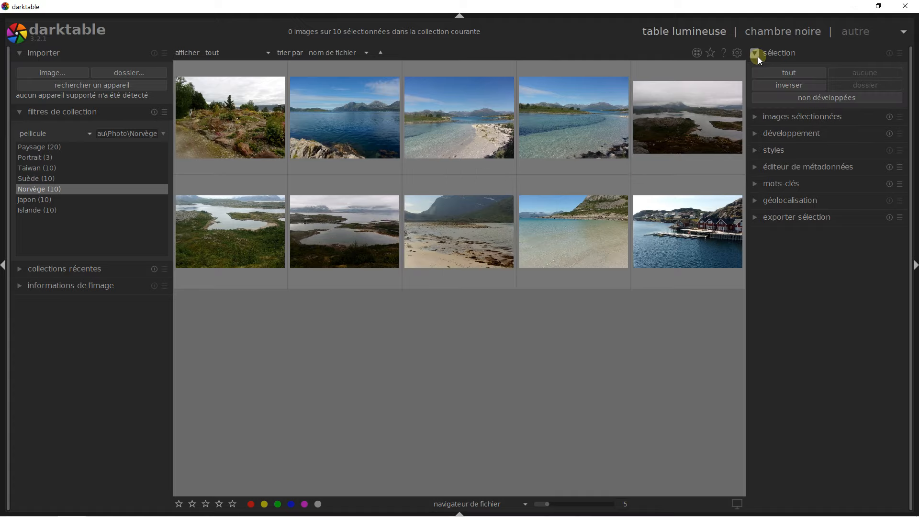
click(754, 168)
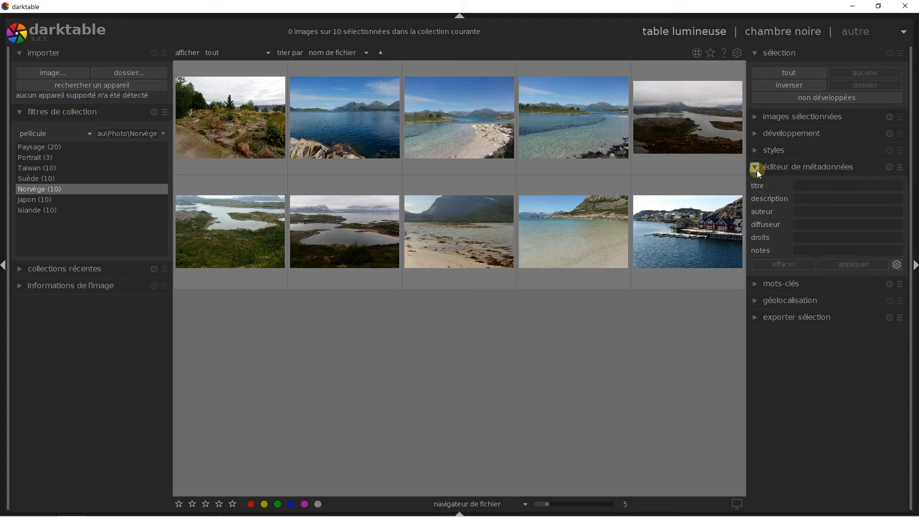
click(758, 283)
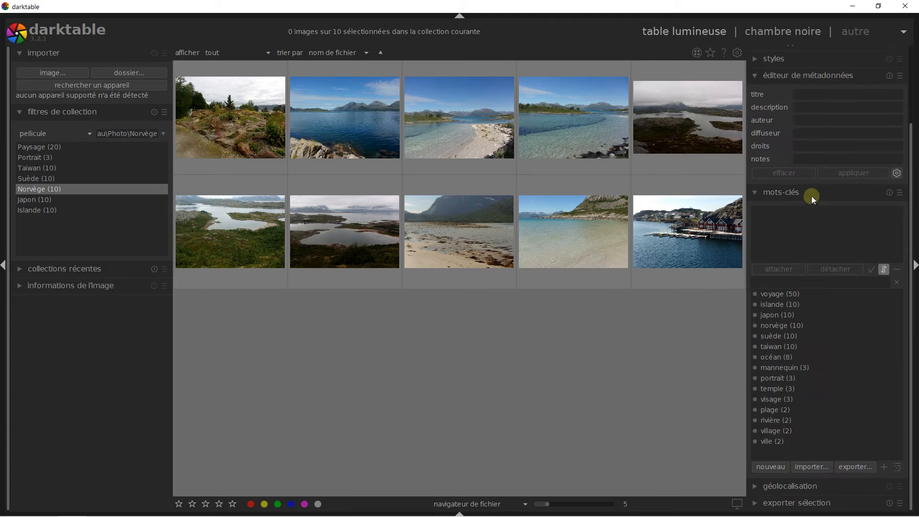
click(757, 193)
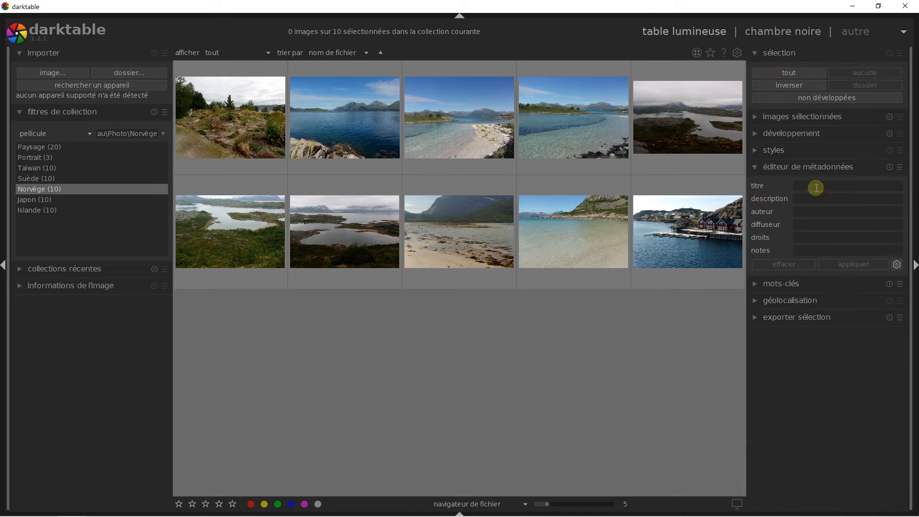
Step: Check the metadata of several individual photos in the Norvège film roll
click(257, 137)
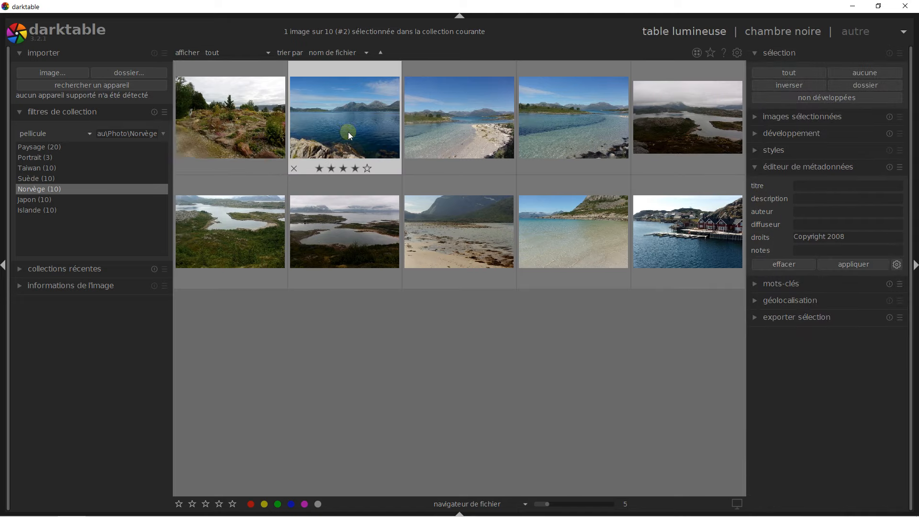
click(588, 139)
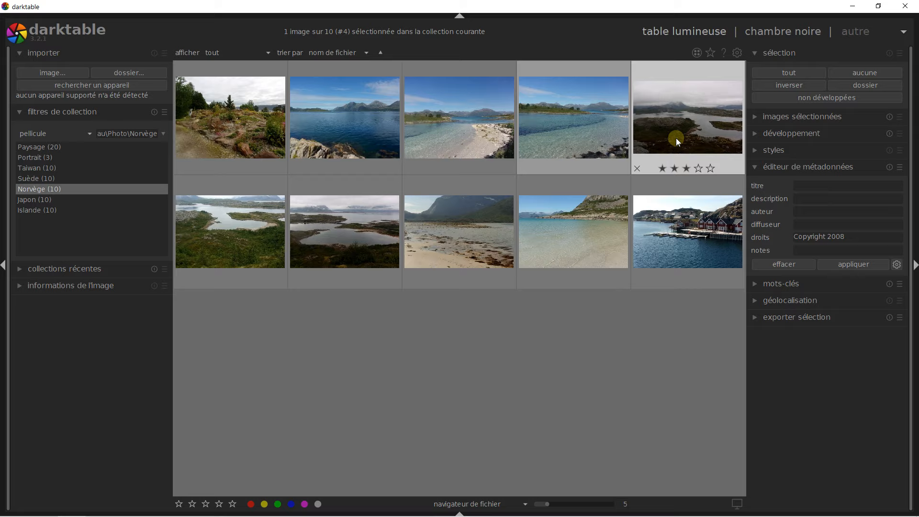
click(693, 228)
click(358, 134)
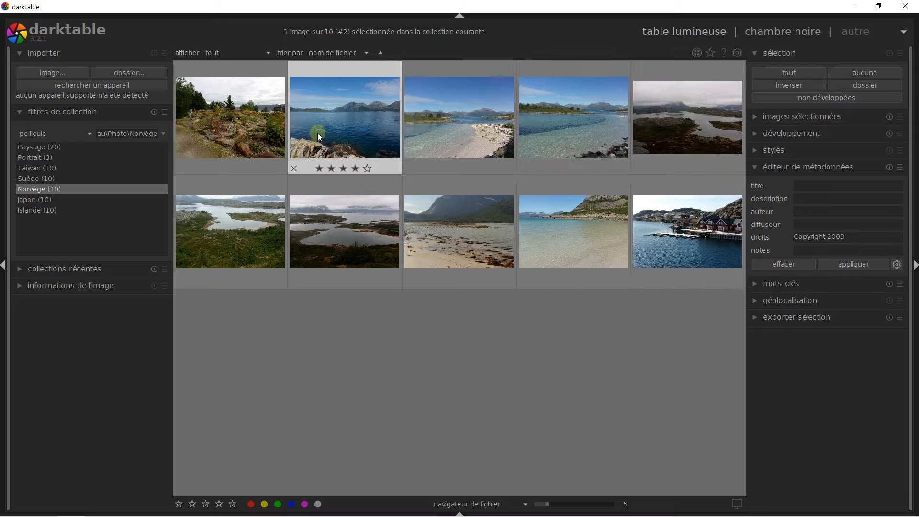
click(239, 131)
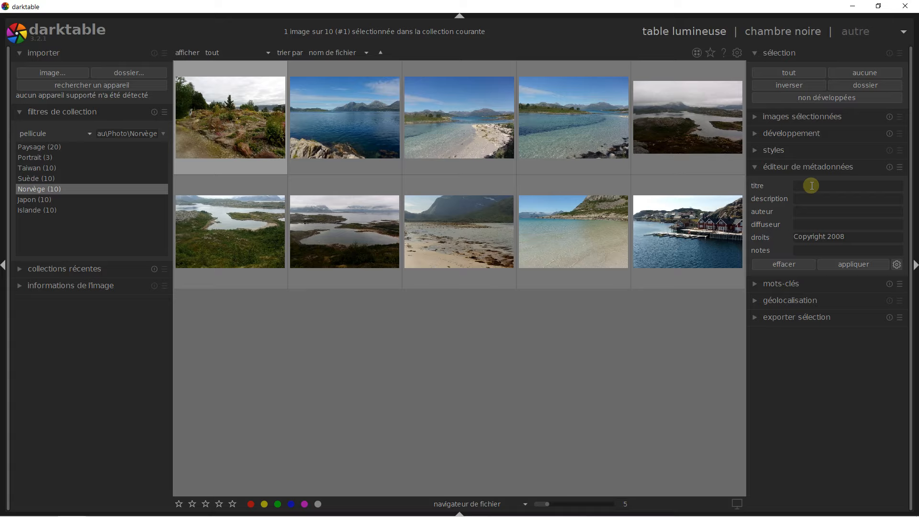
Step: Select all photos of the film roll and enter "Voyage Norvège" as their title
click(795, 72)
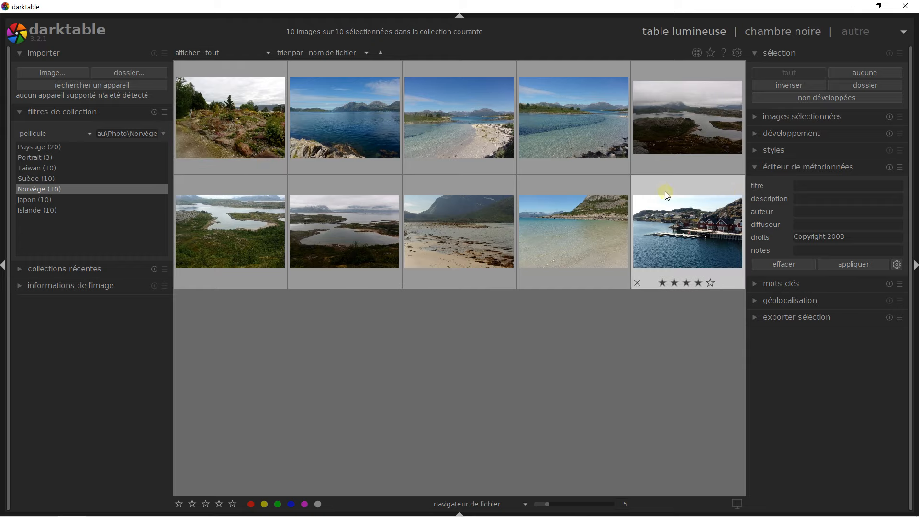
click(819, 188)
text(N)
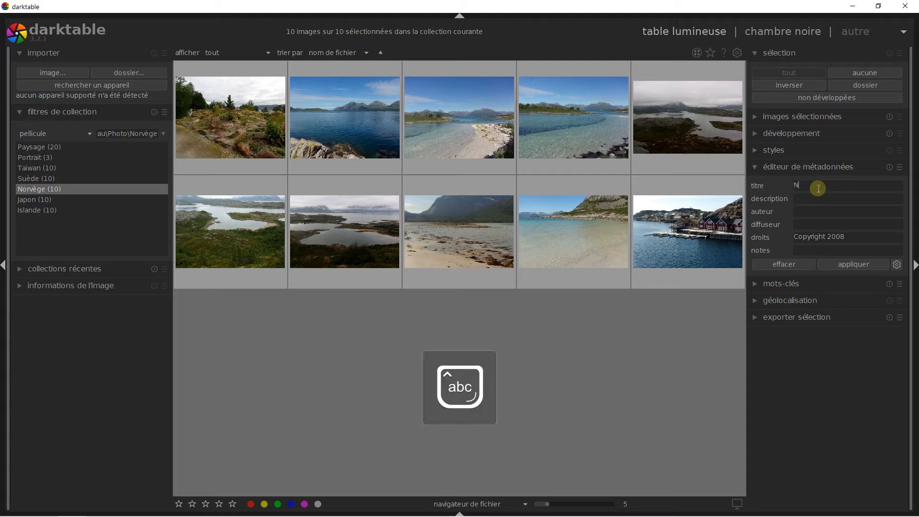
key(BackSpace)
text(Voyage Norvège)
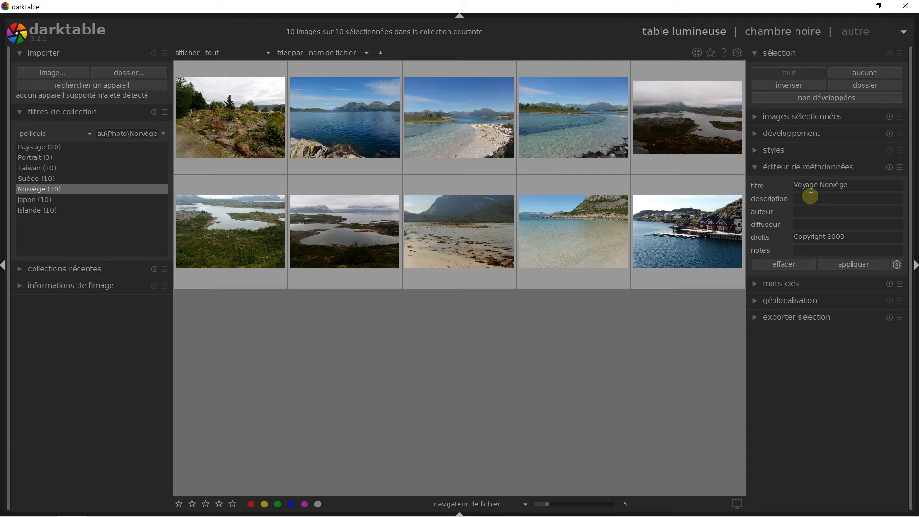
Step: Clear the rights field, apply the metadata to all selected photos and deselect them
drag(844, 238, 780, 235)
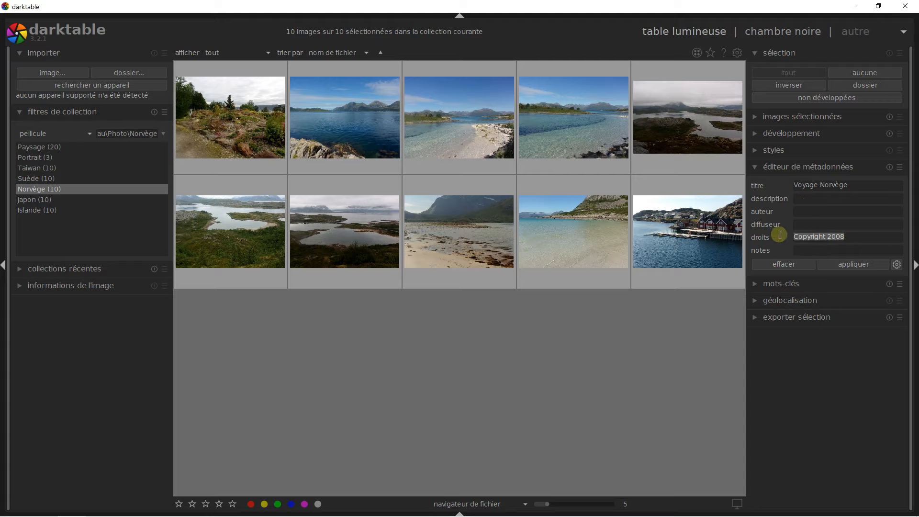
key(Delete)
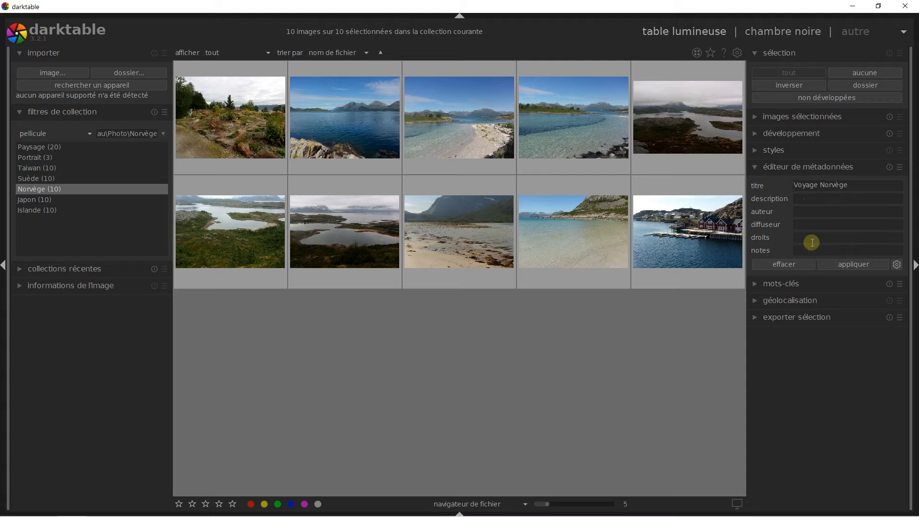
click(833, 262)
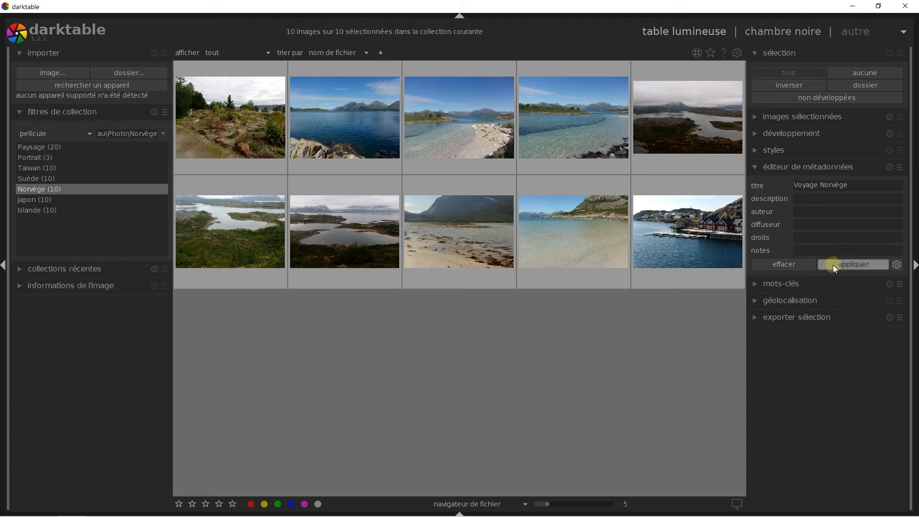
click(649, 311)
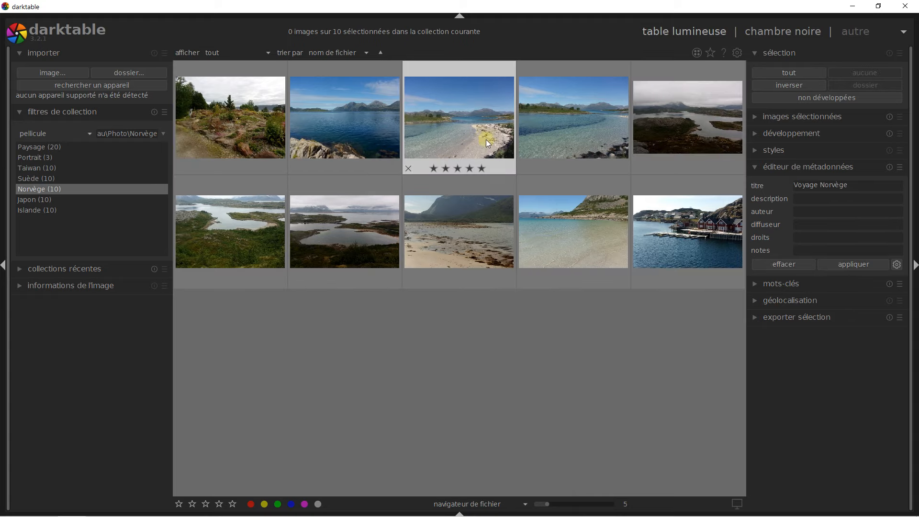
Step: Check the title metadata on several individual photos in the first row
click(303, 120)
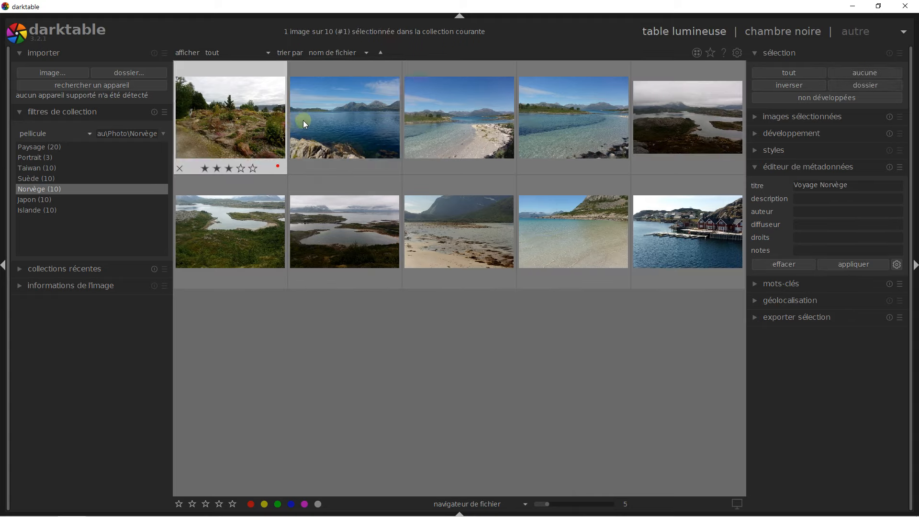
click(453, 120)
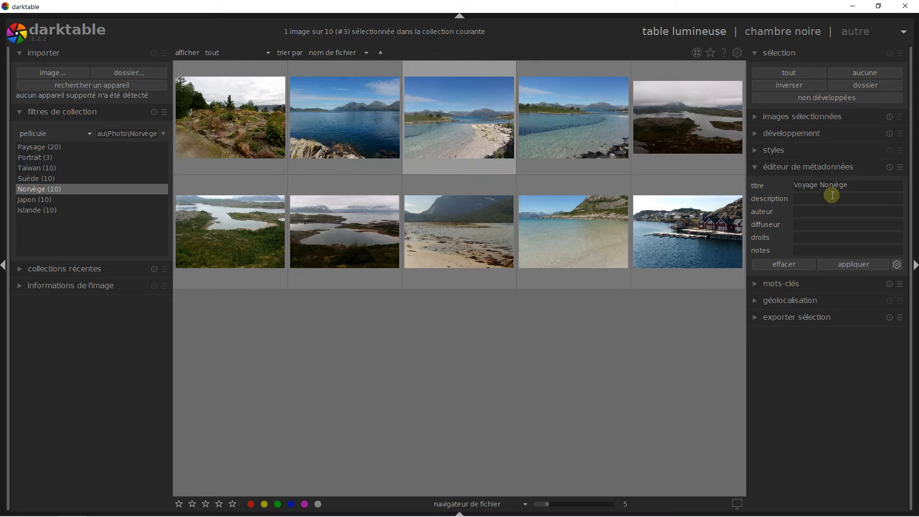
click(678, 126)
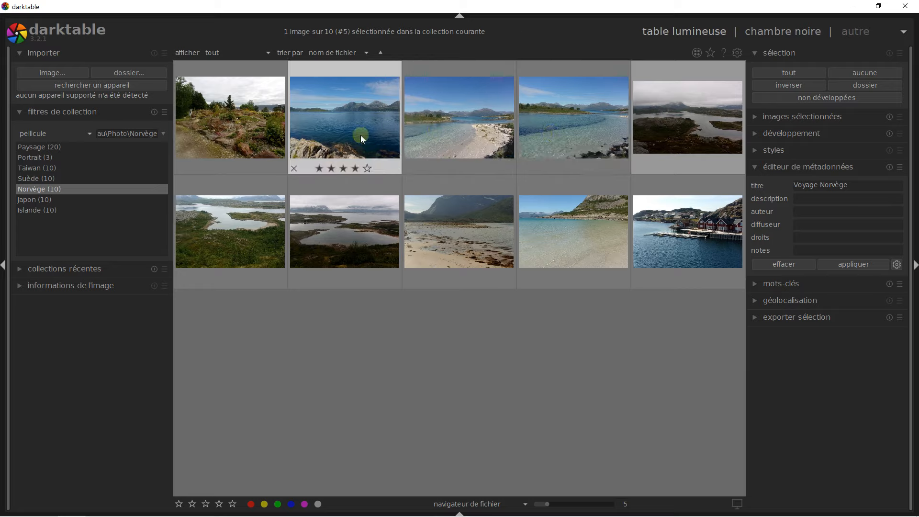
Step: Try to add the description "Océan nord Norvège" and the author's name to the second photo
click(343, 143)
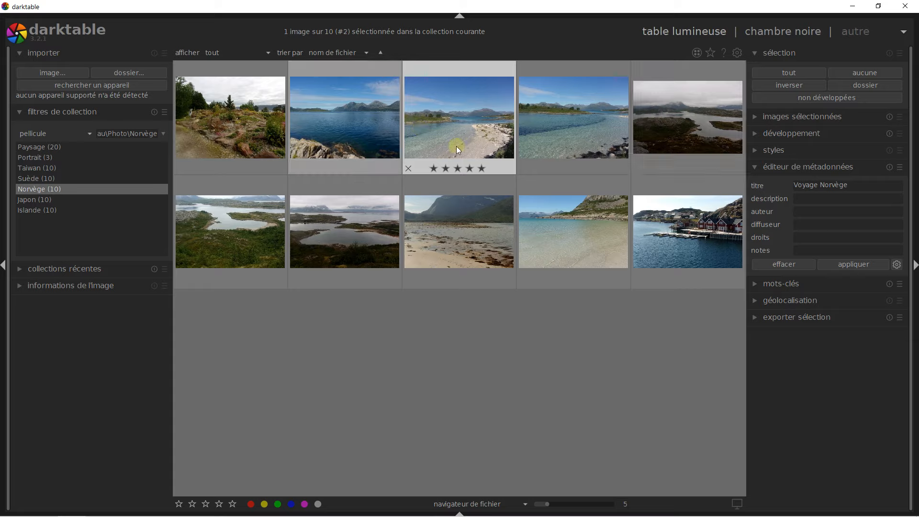
click(807, 197)
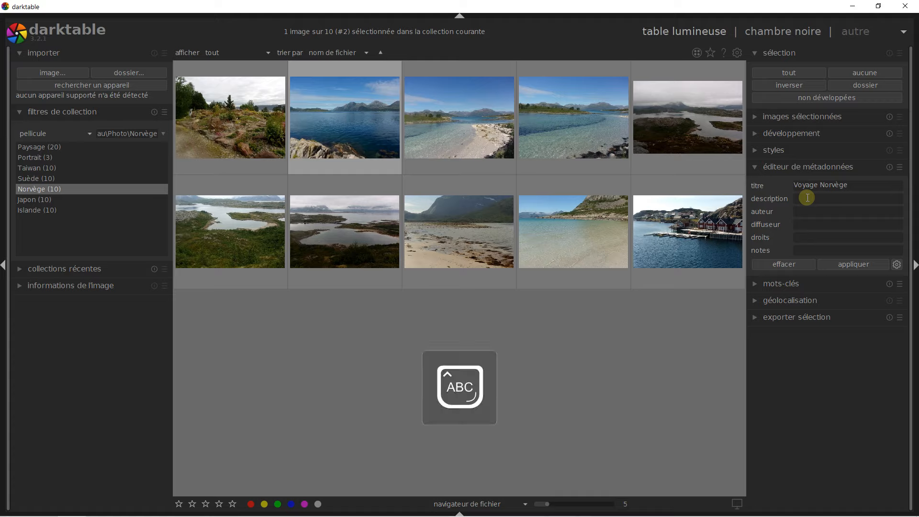
text(Océan)
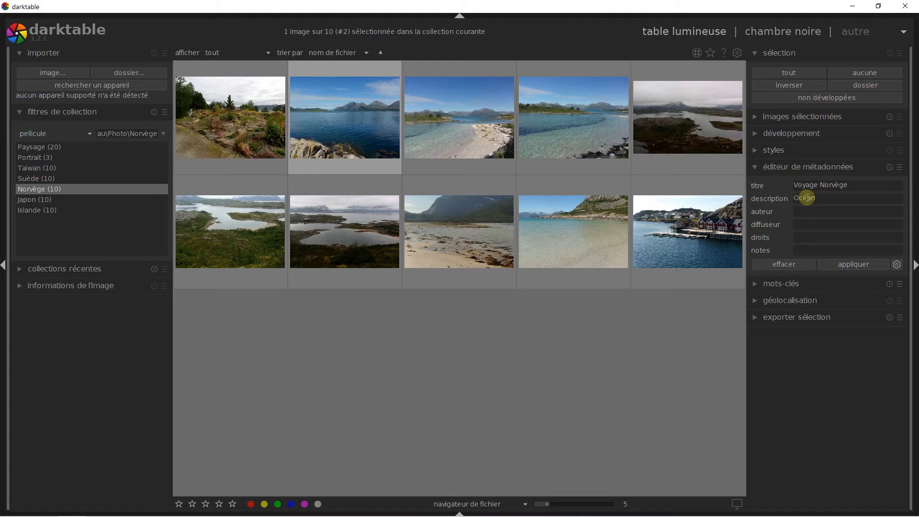
text( nord Norvège)
click(829, 213)
text(Jo)
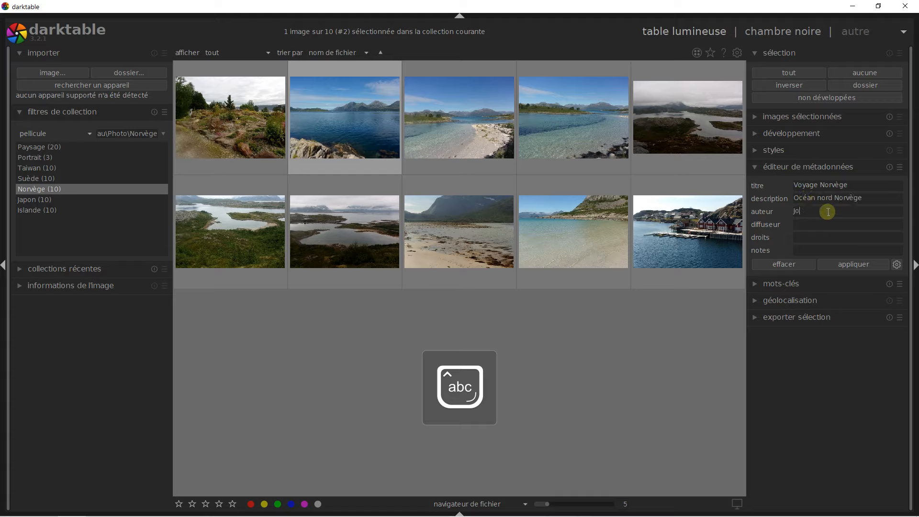
text(hn Doe)
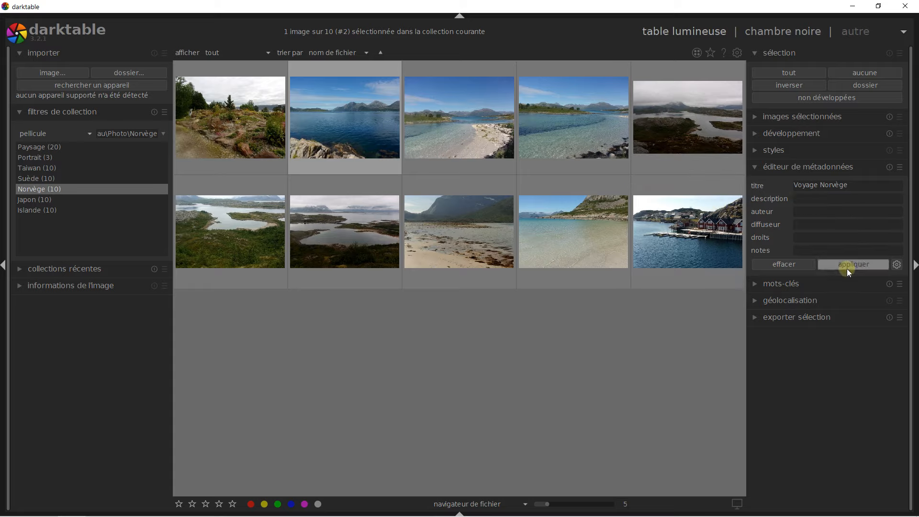
click(513, 135)
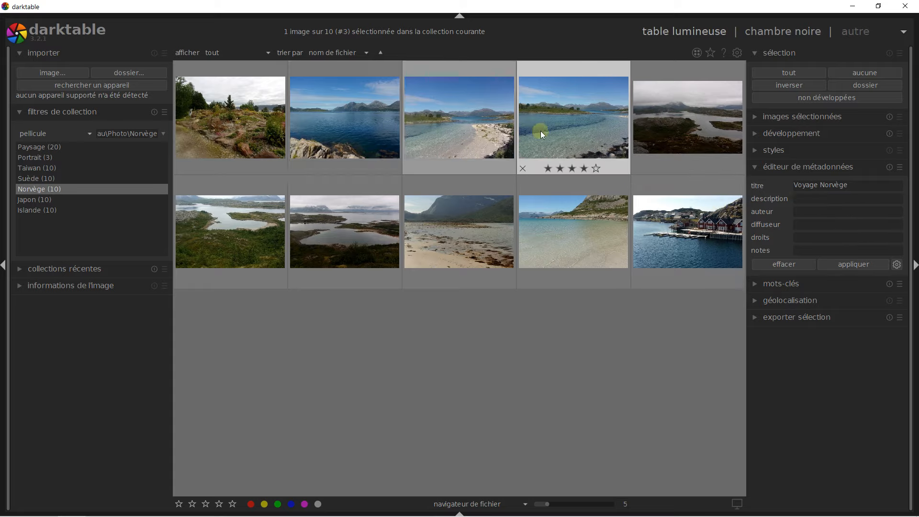
Step: Set the second photo's description to "Océan nord Norvège" and apply it
click(356, 139)
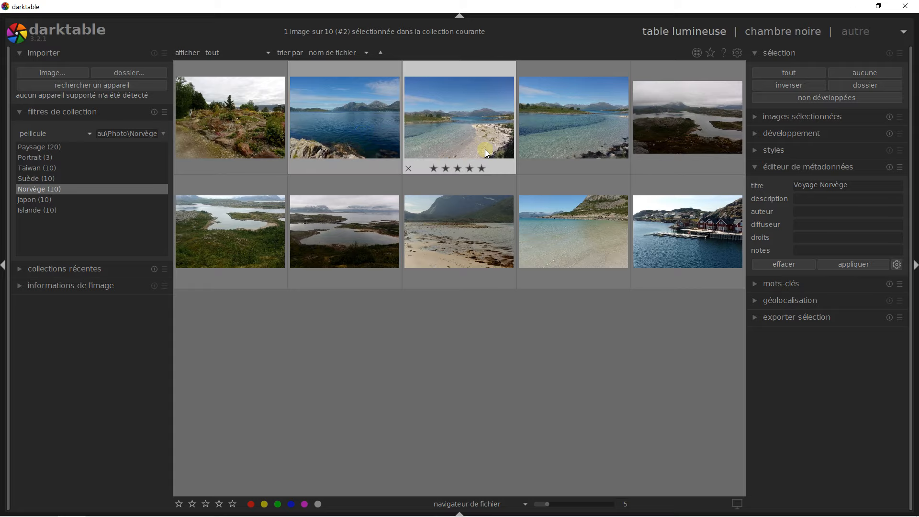
click(809, 201)
text(Océan nod Nor)
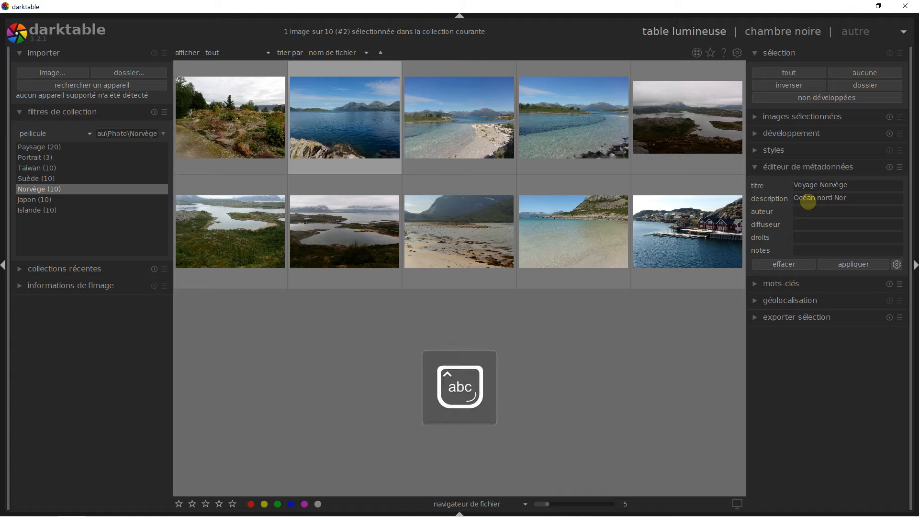
text(vège)
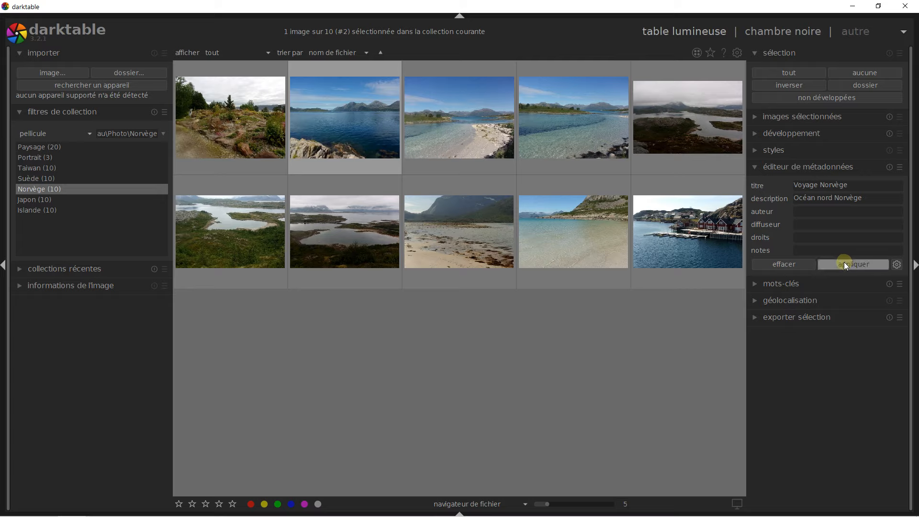
click(444, 142)
click(361, 128)
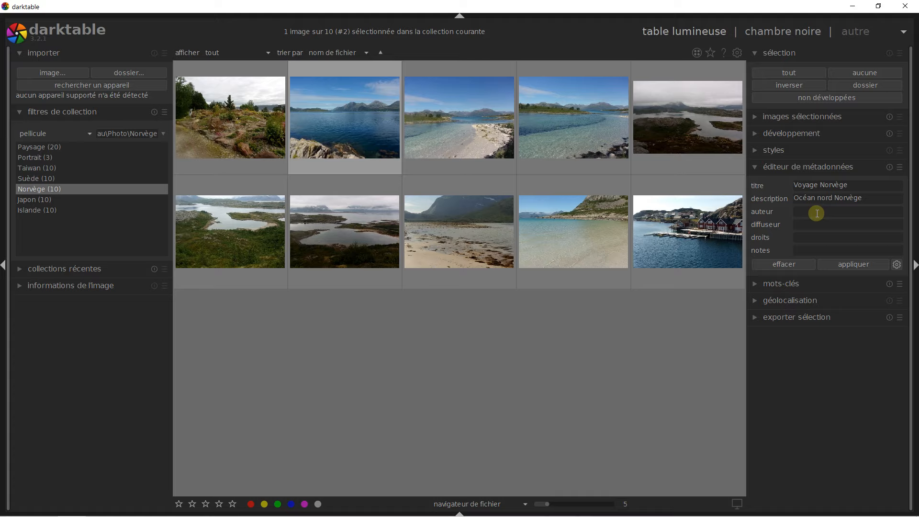
Step: Enter the author's name in the second photo's metadata and apply it
click(817, 213)
text(John Doe)
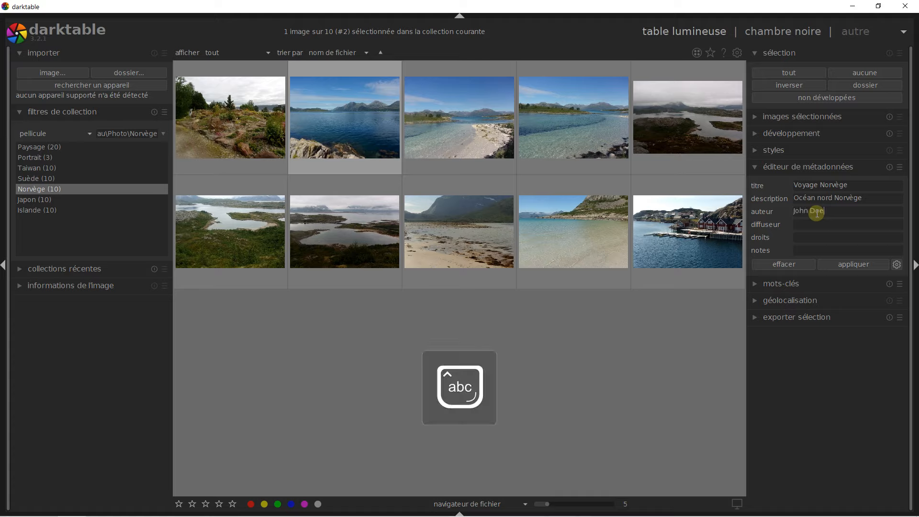
click(844, 265)
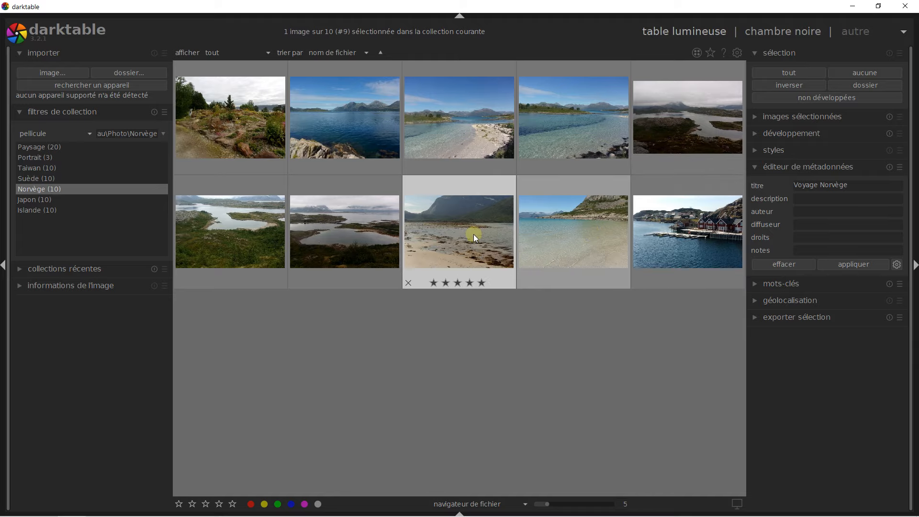
Step: Collapse the metadata editor and detach the norvège keyword from the third photo in the second row
click(757, 167)
click(757, 168)
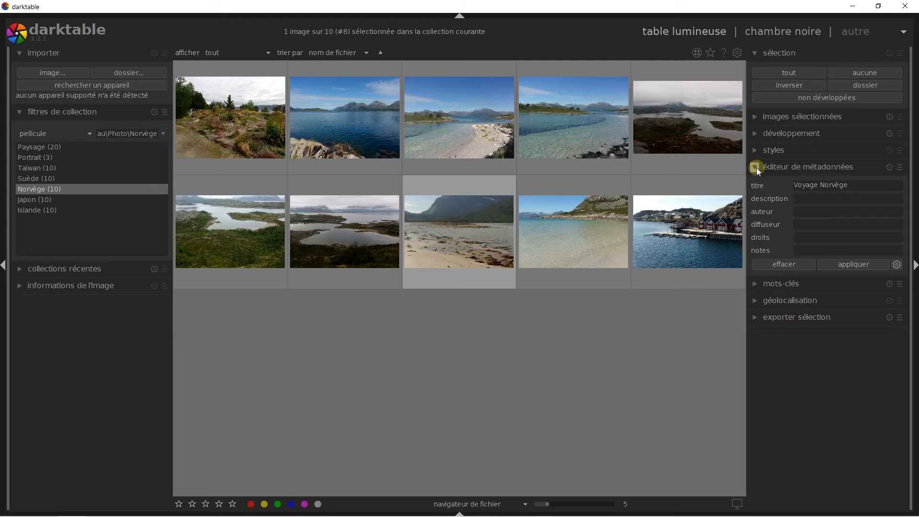
click(756, 167)
click(757, 182)
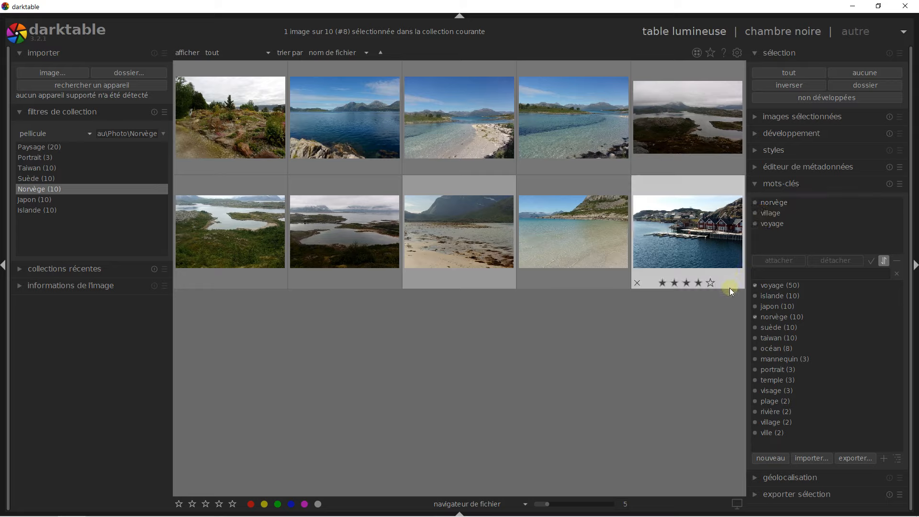
click(777, 203)
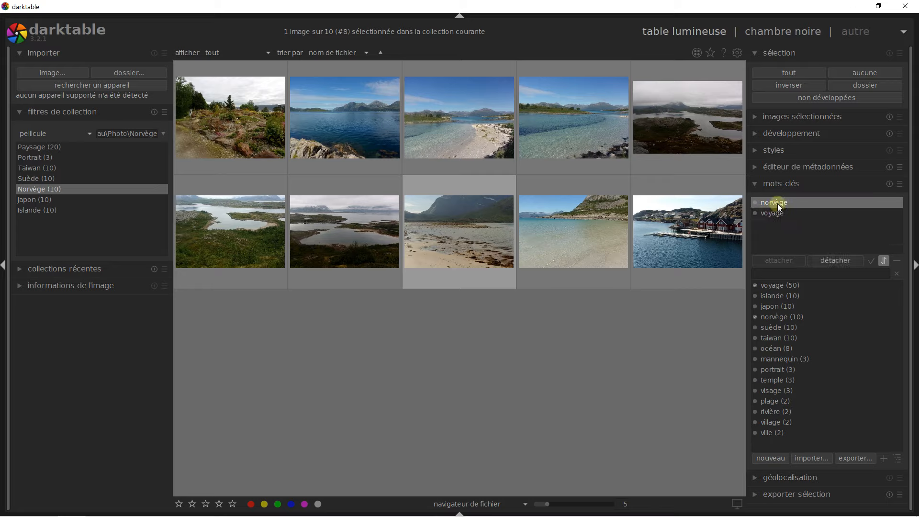
click(826, 259)
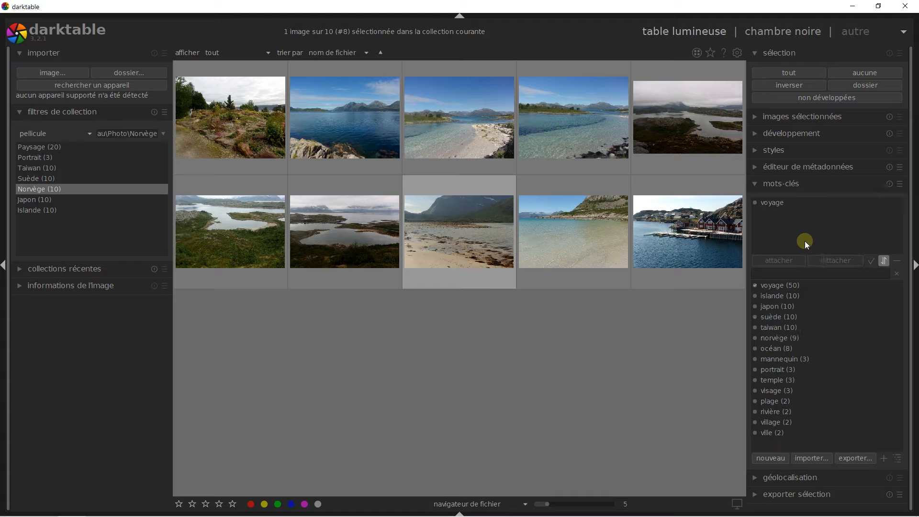
Step: Detach the voyage keyword from the third photo in the second row and clear the photo selection
click(777, 204)
click(828, 261)
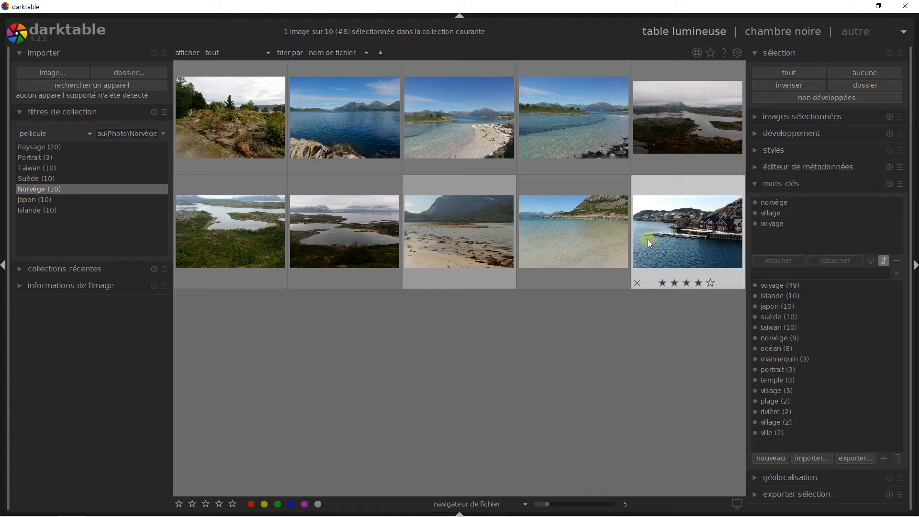
click(624, 315)
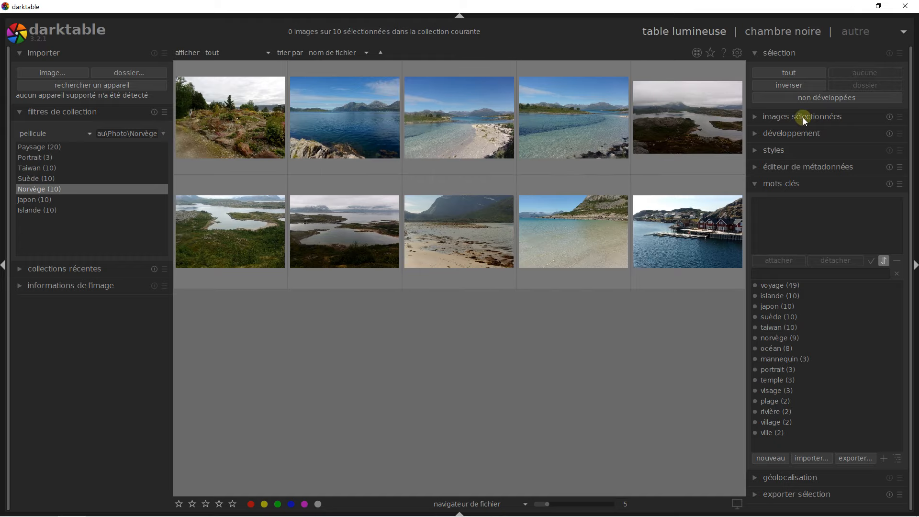
Step: Select all the Norvège photos and detach the norvège, océan and village keywords from them
click(800, 76)
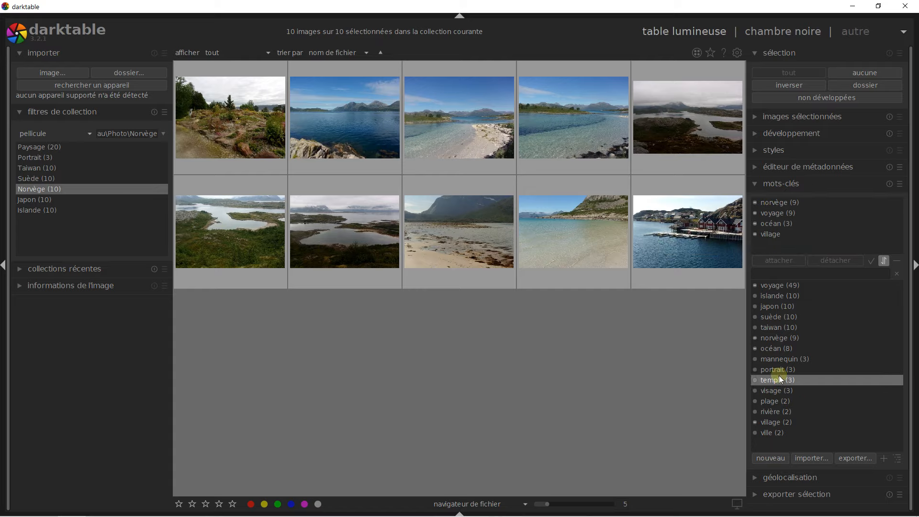
click(774, 339)
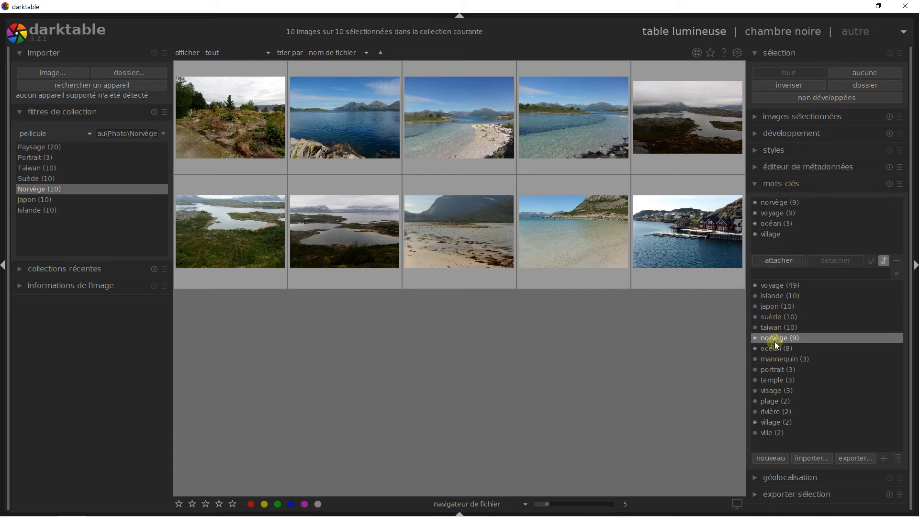
double_click(779, 203)
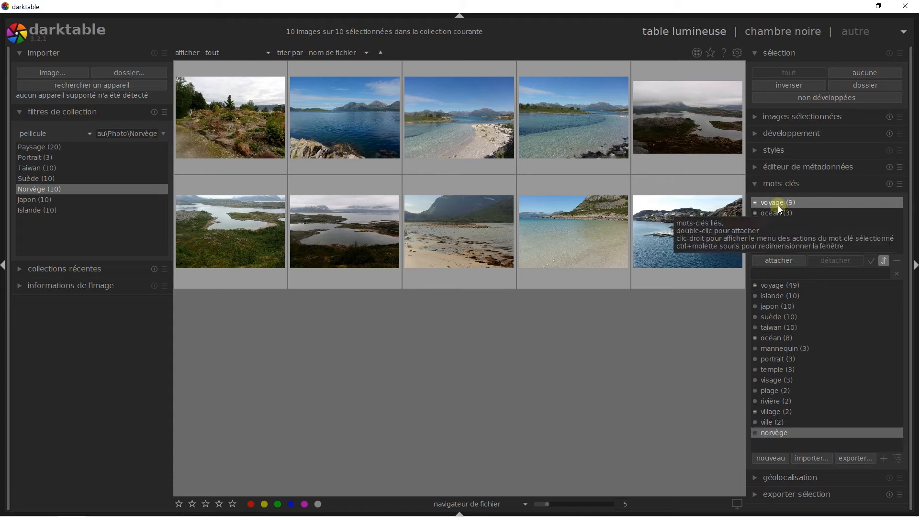
double_click(777, 209)
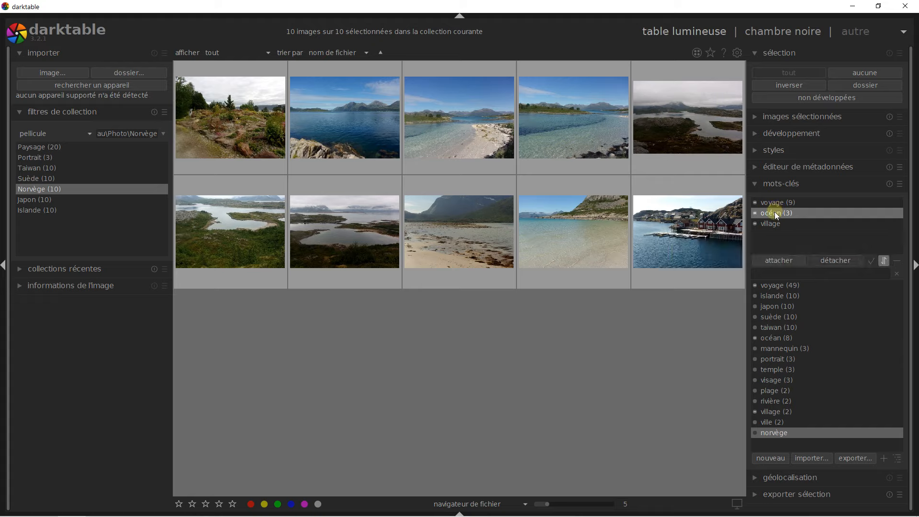
double_click(772, 214)
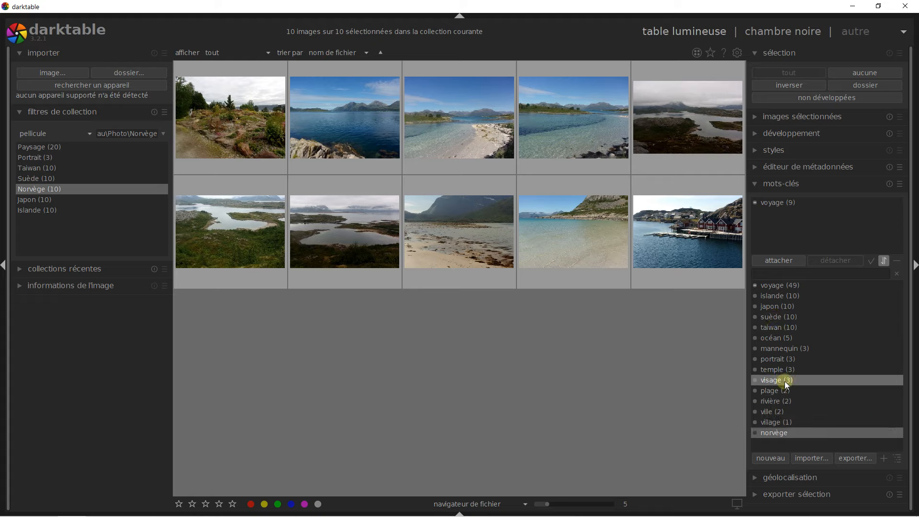
Step: Attach the norvège keyword to all the selected photos, and select only the second photo to check its keywords
double_click(769, 432)
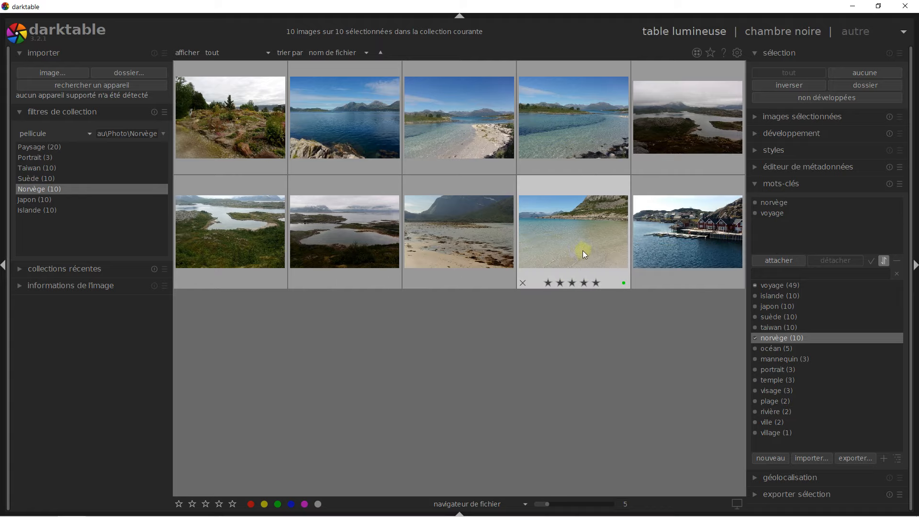
click(612, 308)
click(315, 130)
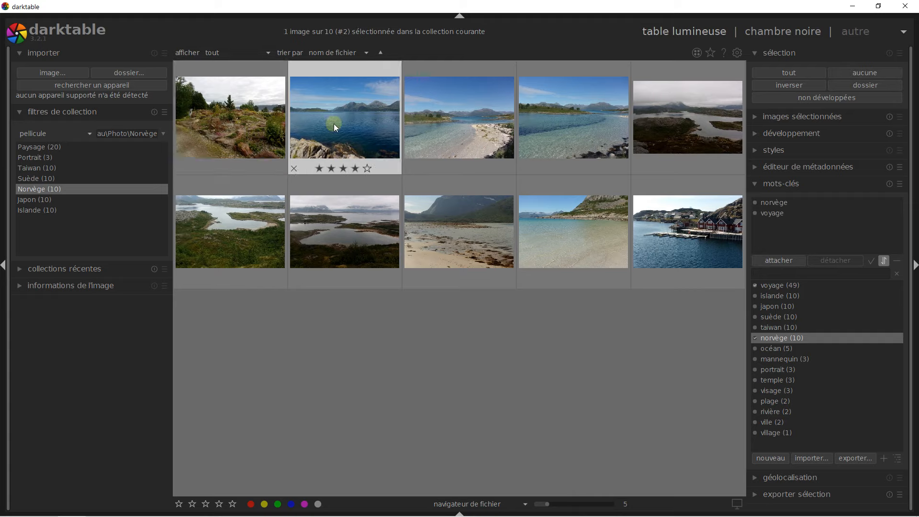
Step: Attach the voyage keyword to the third photo in the second row, and check the keywords of the first three photos
click(448, 218)
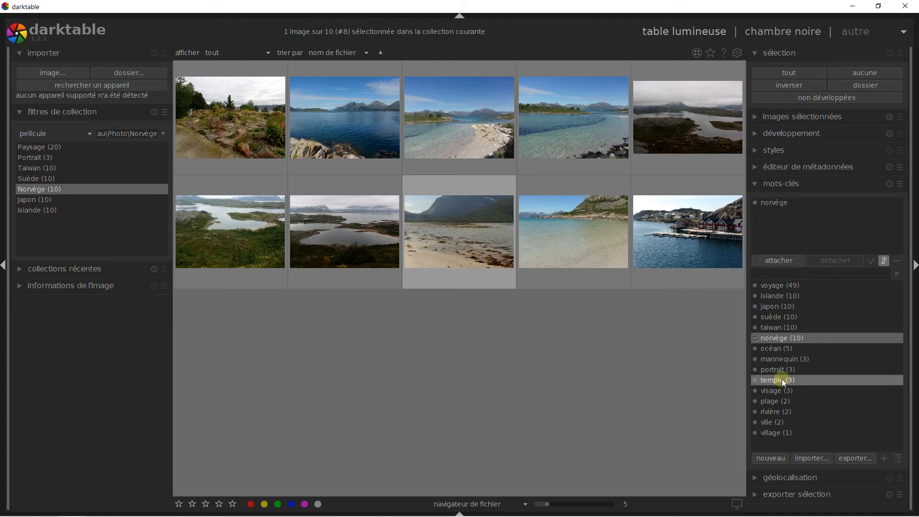
click(781, 286)
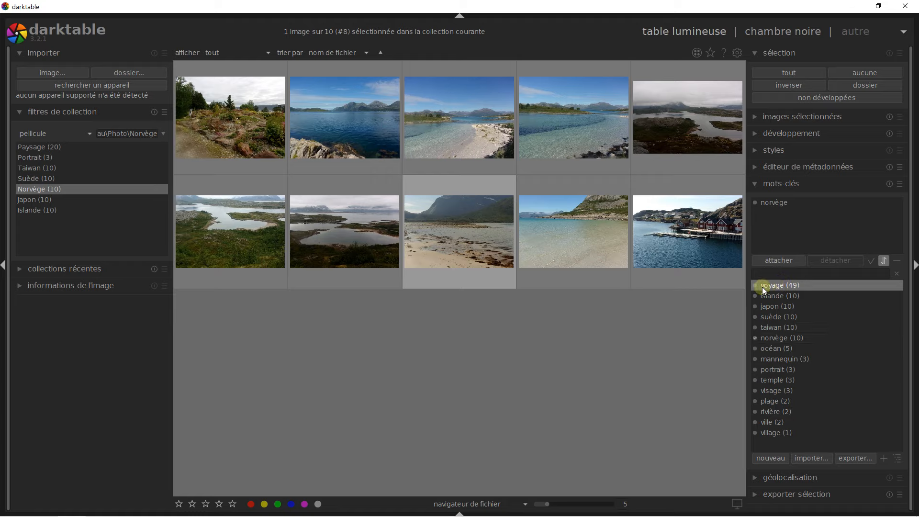
double_click(763, 286)
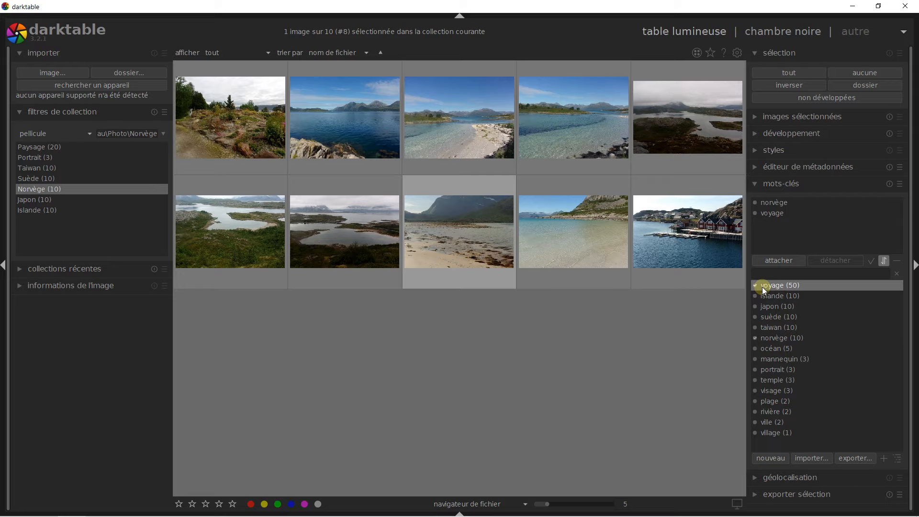
click(447, 151)
click(337, 131)
click(232, 128)
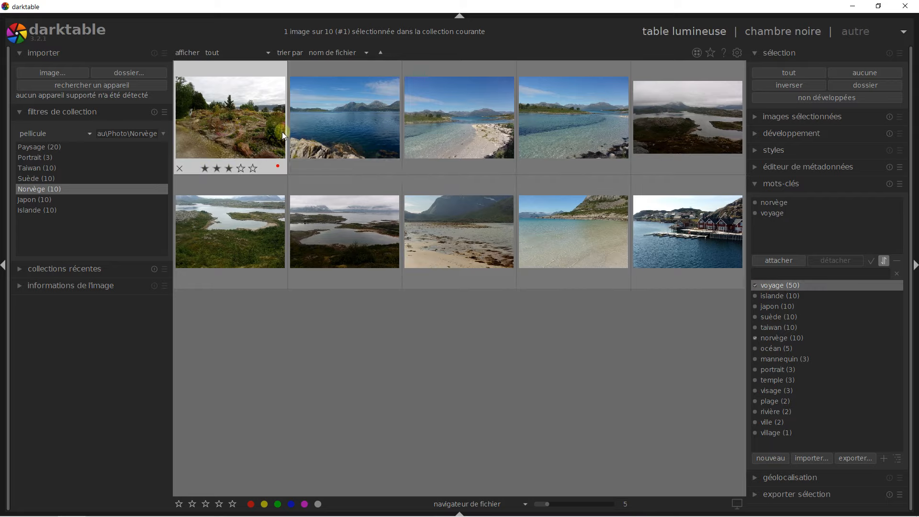
Step: Add the new keyword "Ciel" and the existing keyword océan to the second photo
click(374, 138)
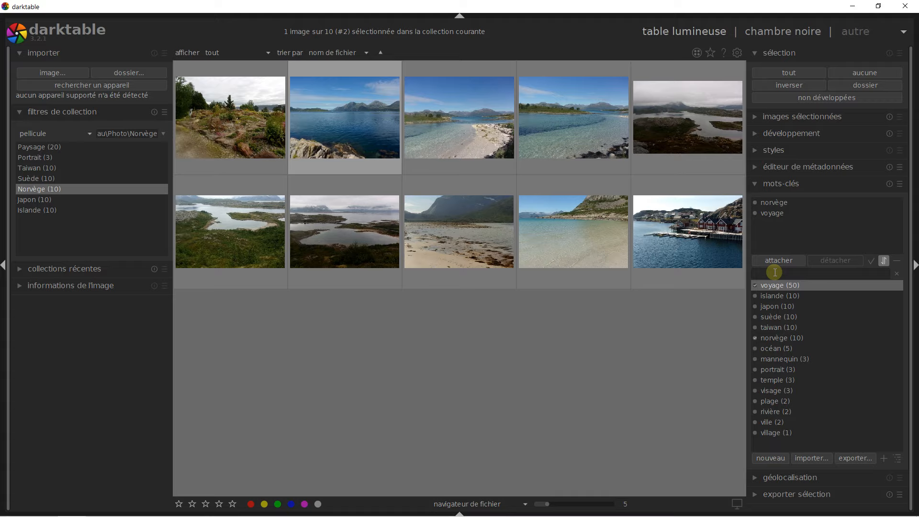
text(Ciel)
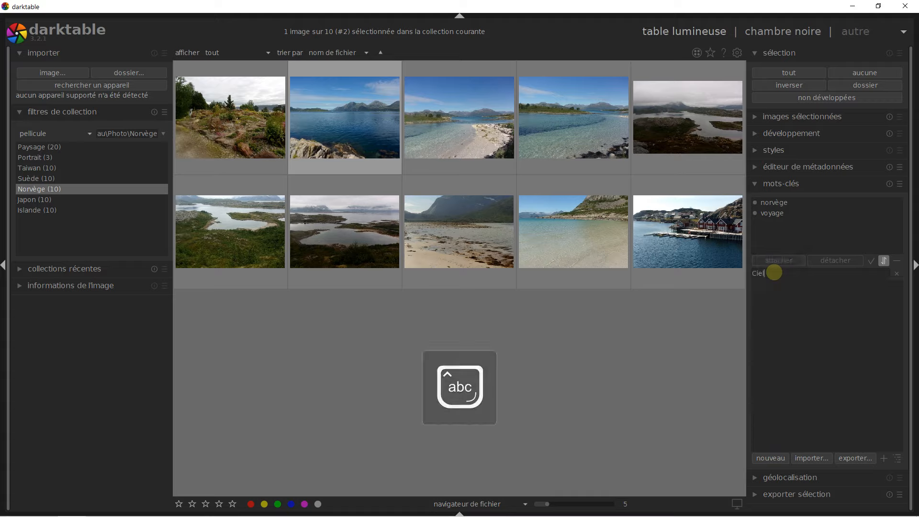
key(Return)
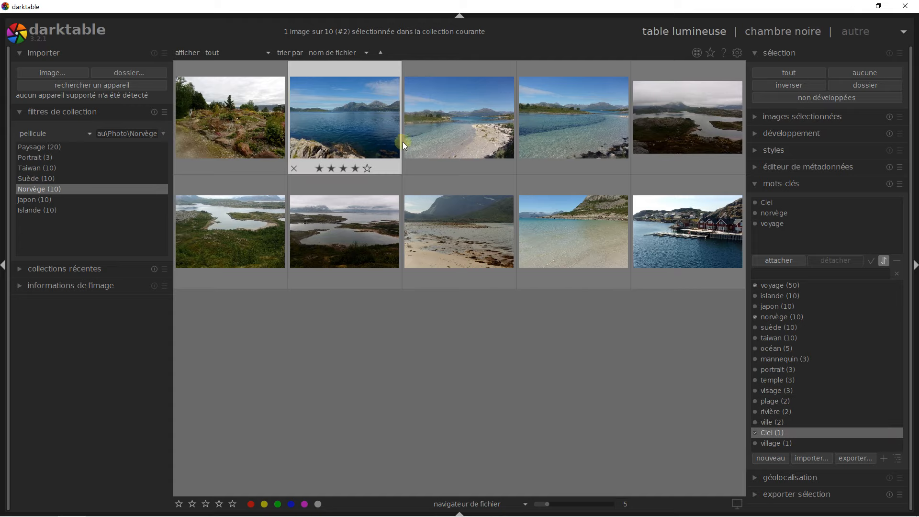
double_click(767, 348)
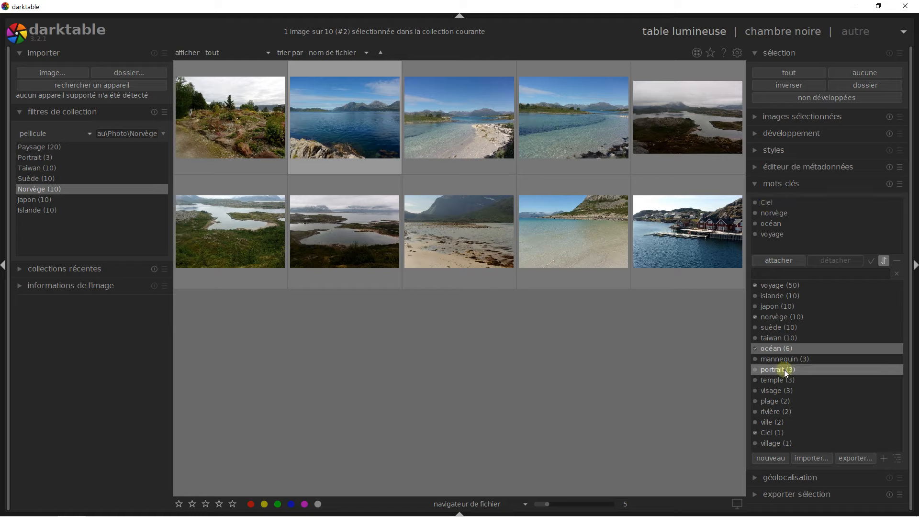
Step: Rename the Ciel keyword to lowercase "ciel" and save the change
click(765, 203)
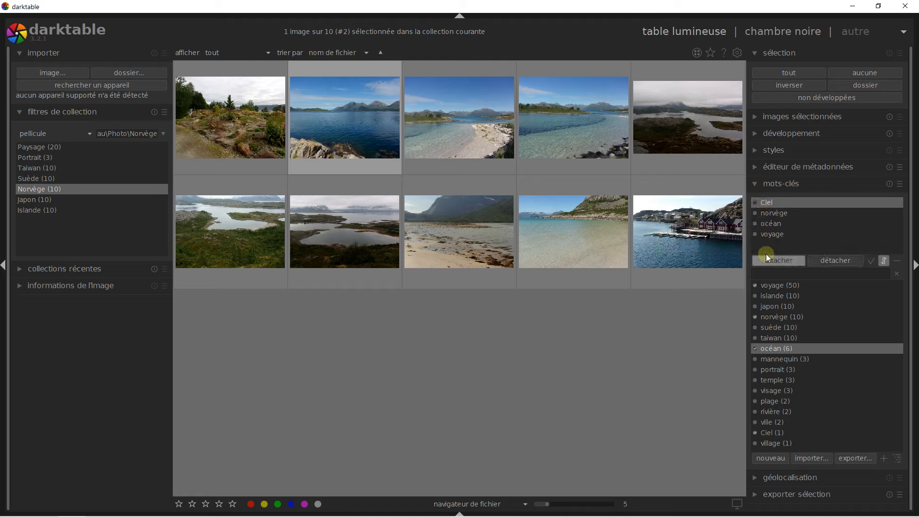
click(757, 432)
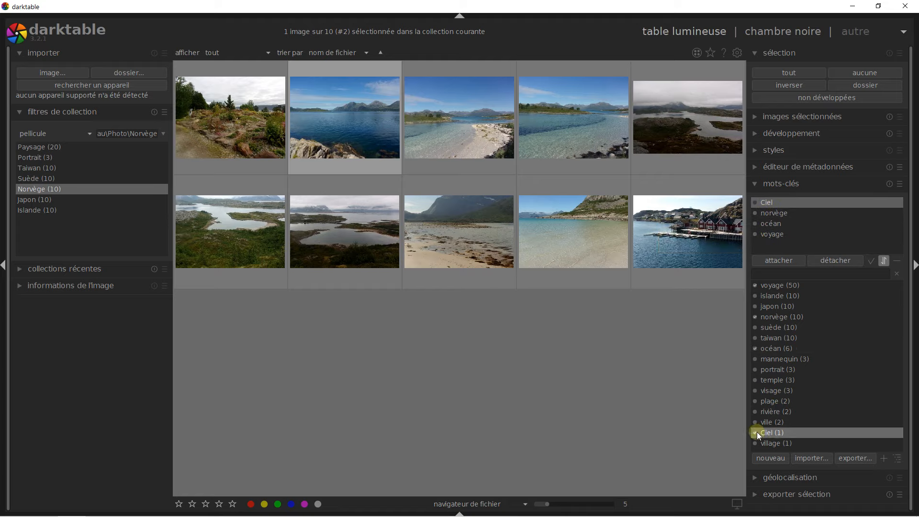
right_click(766, 434)
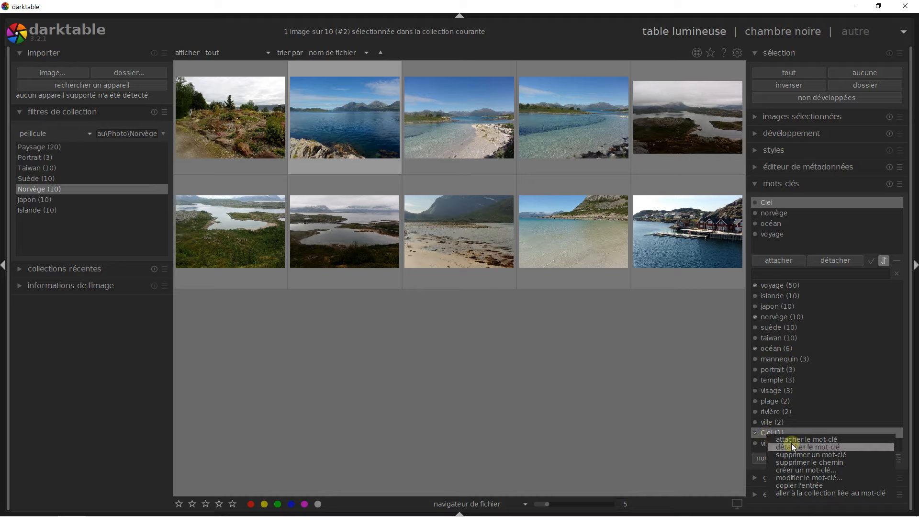
click(795, 477)
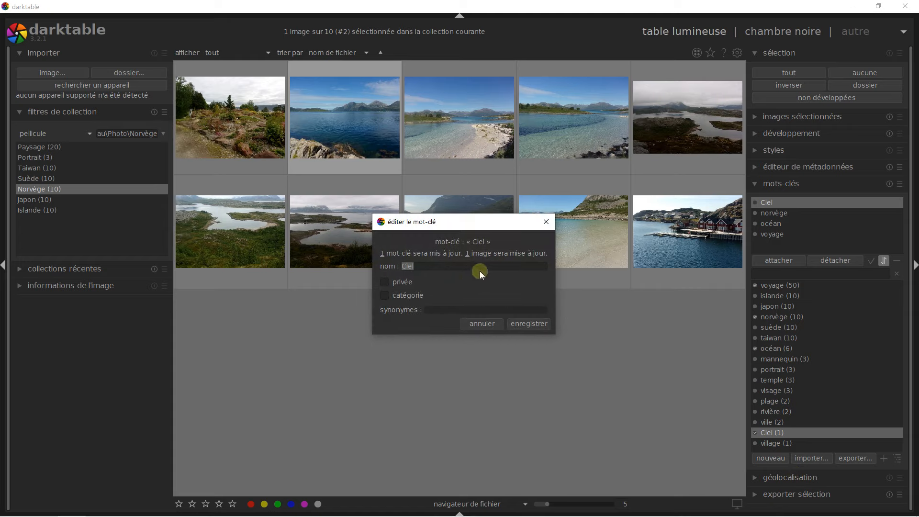
text(cie)
click(527, 324)
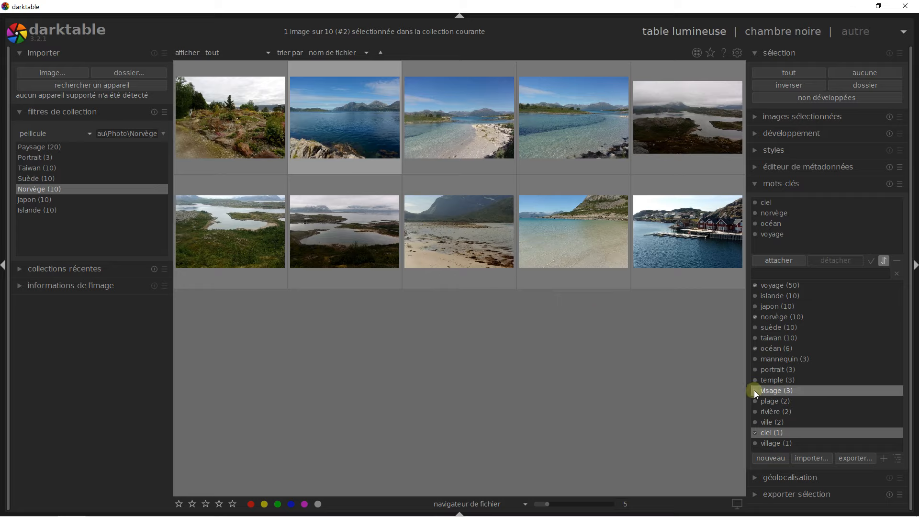
right_click(779, 381)
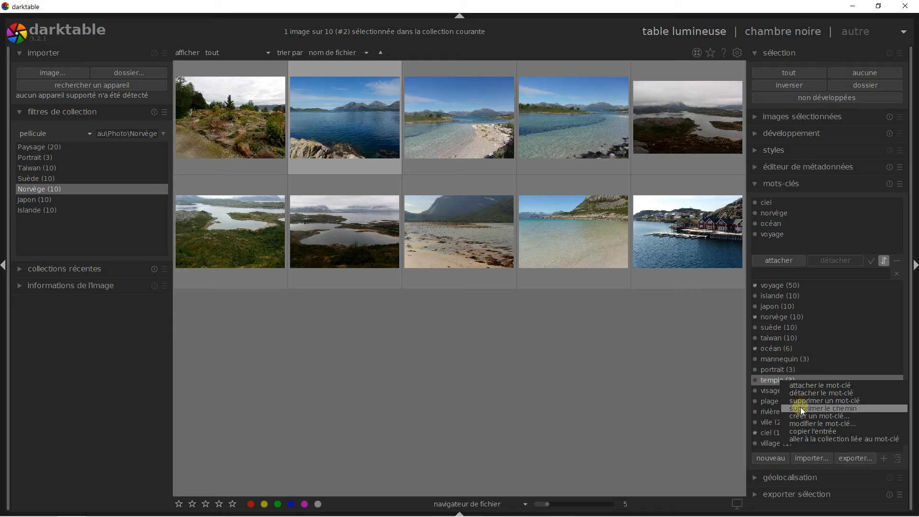
click(635, 361)
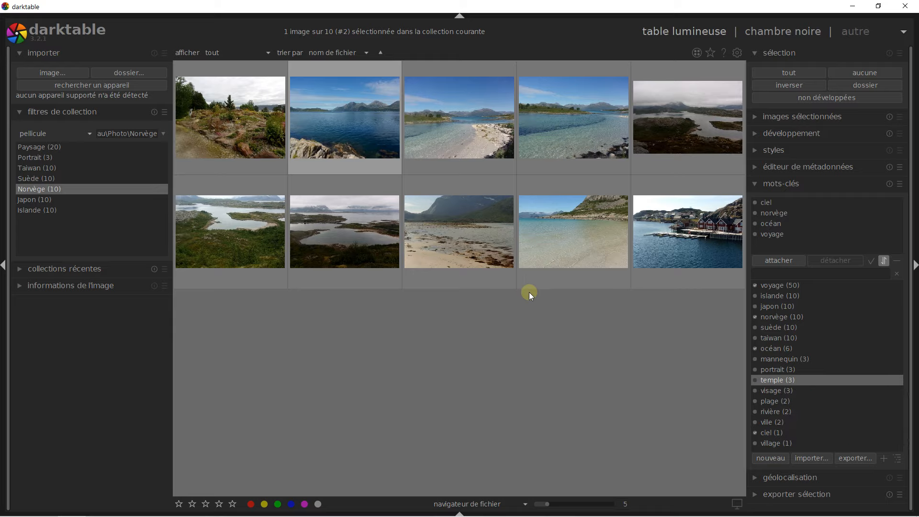
mouse_move(467, 276)
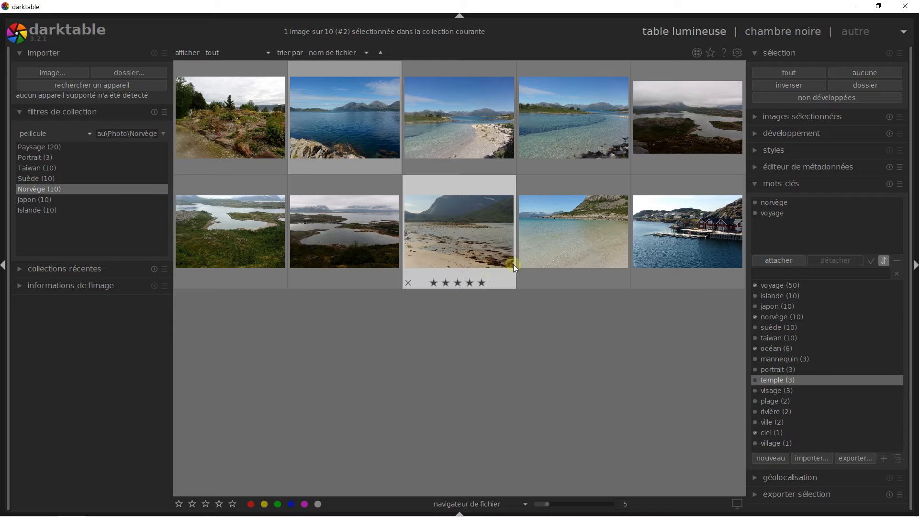
mouse_move(538, 197)
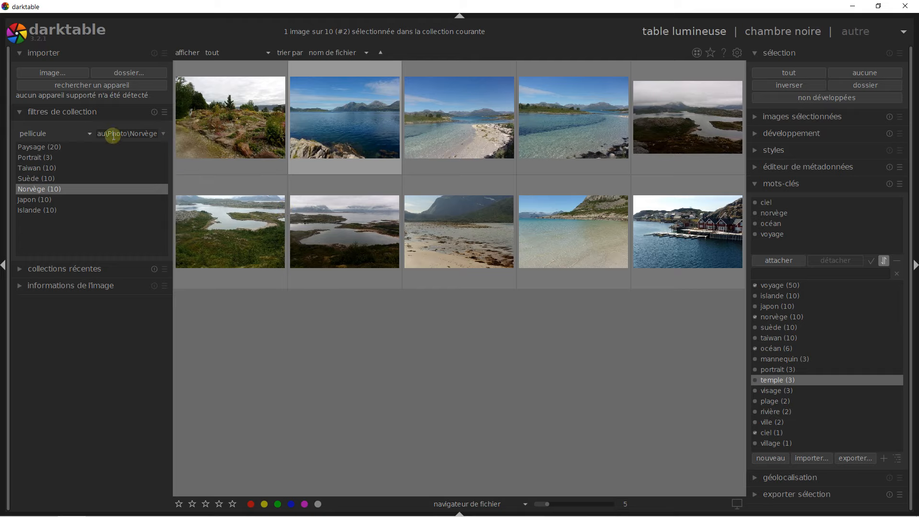
click(56, 133)
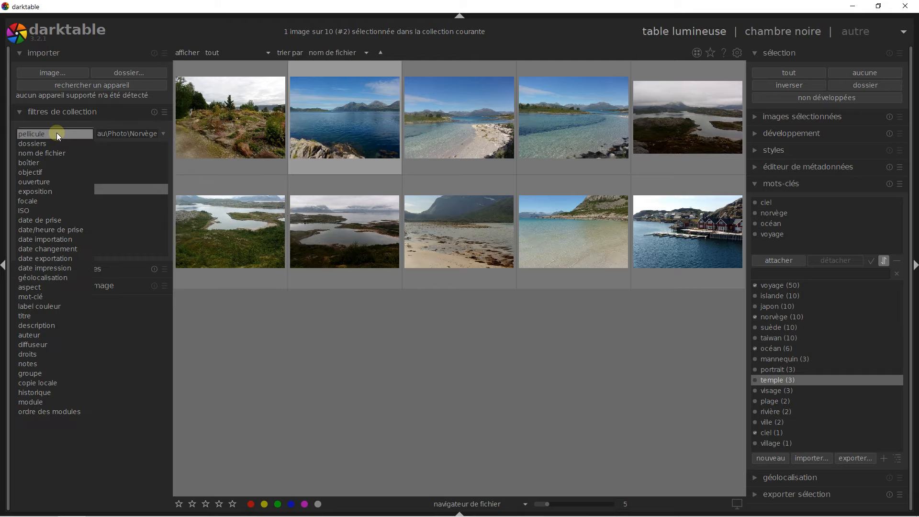
click(56, 133)
click(44, 111)
click(45, 111)
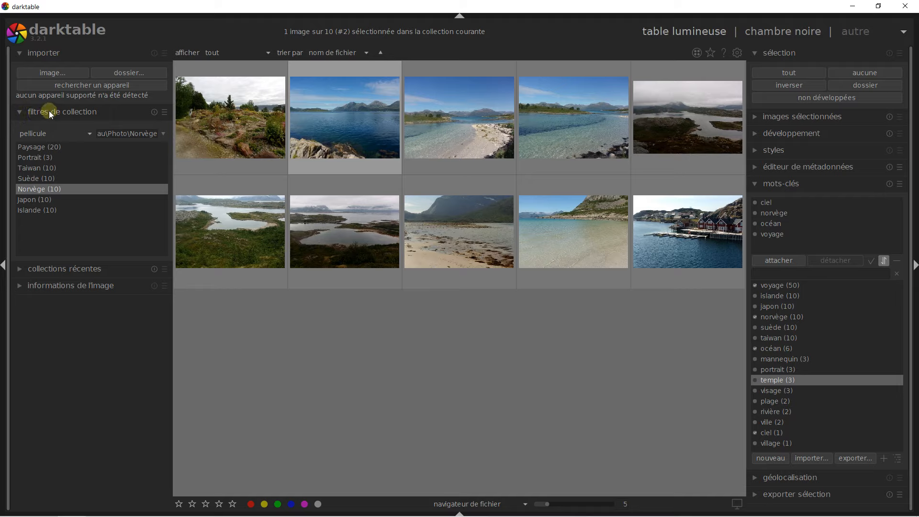
click(28, 131)
click(28, 132)
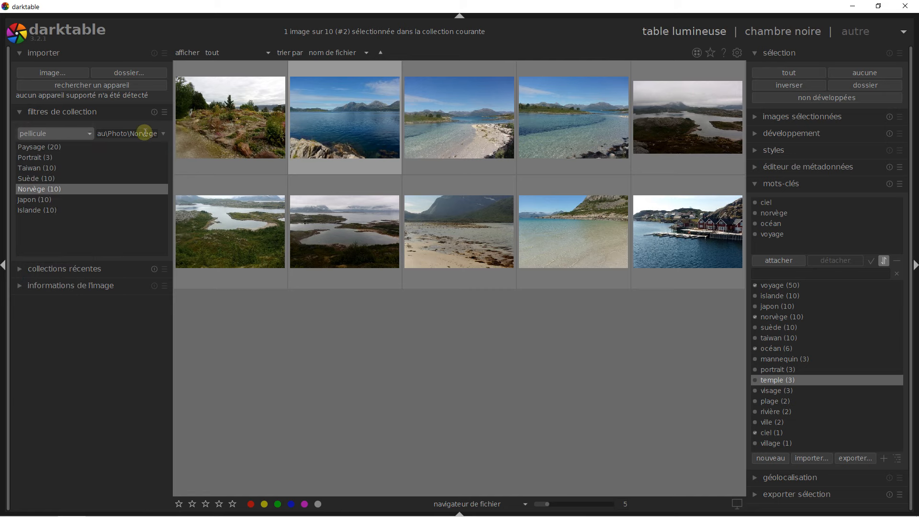
Step: Reset the collection filters and filter the photos by the title "Voyage Norvège"
click(153, 113)
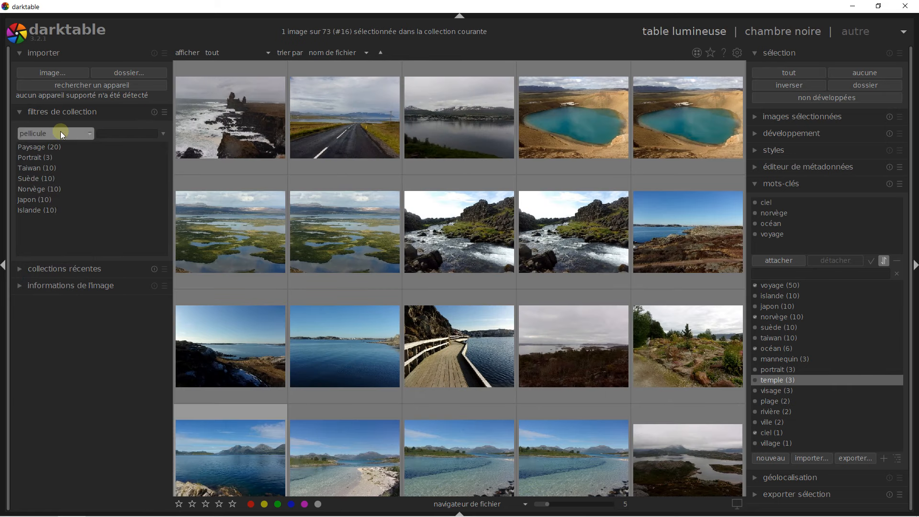
click(79, 131)
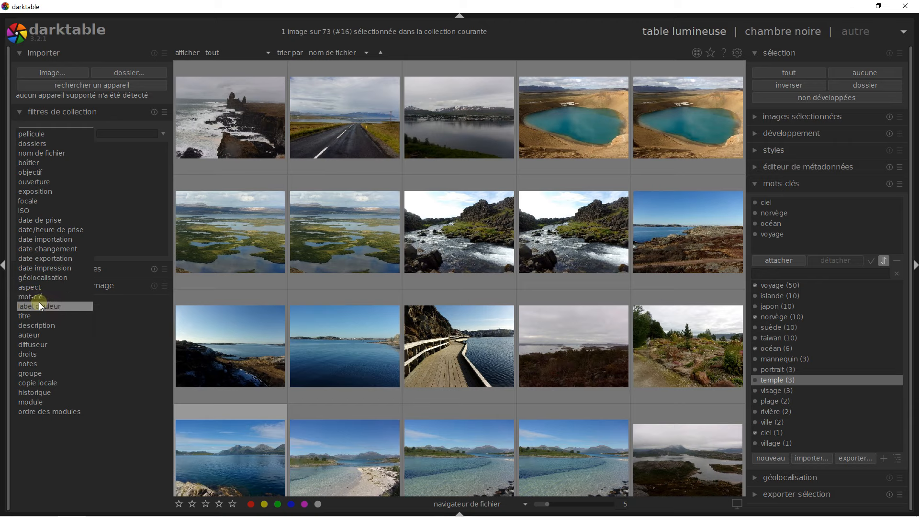
click(30, 317)
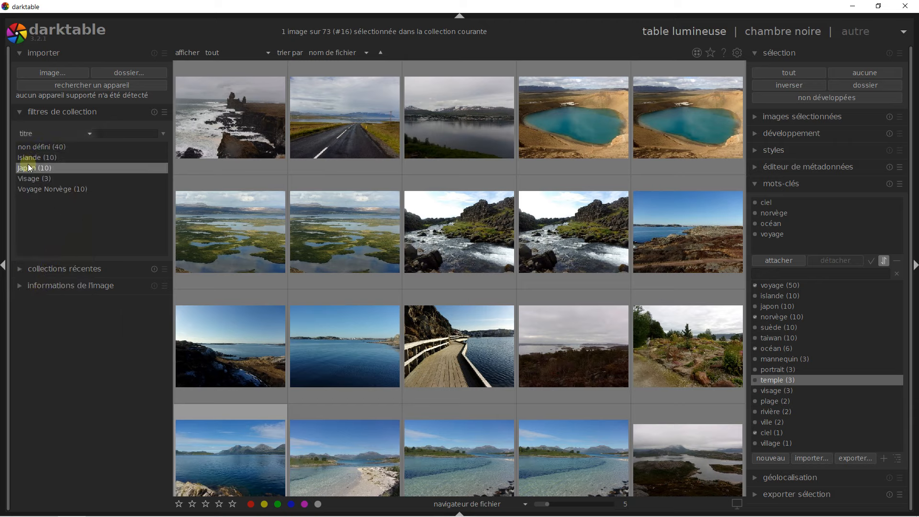
click(37, 190)
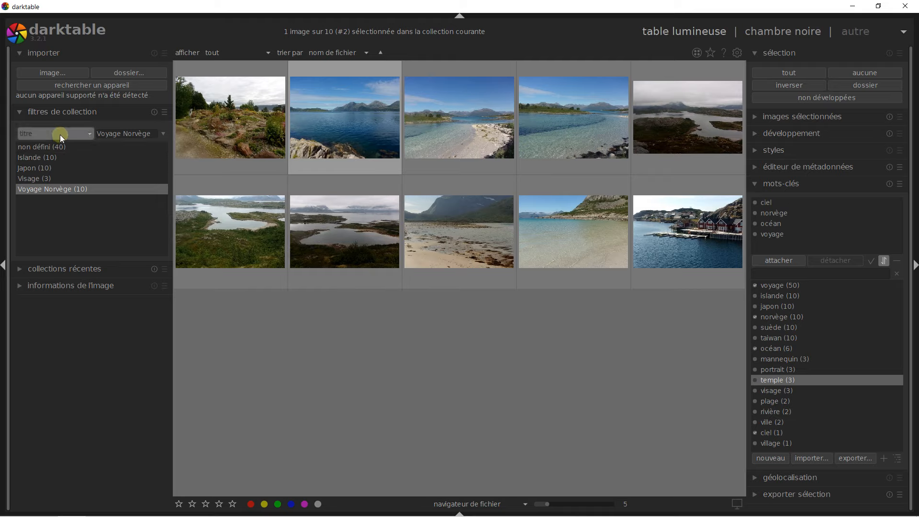
Step: Reset the collection filters and filter the photos by the uncategorised keyword "rivière"
click(155, 113)
click(88, 132)
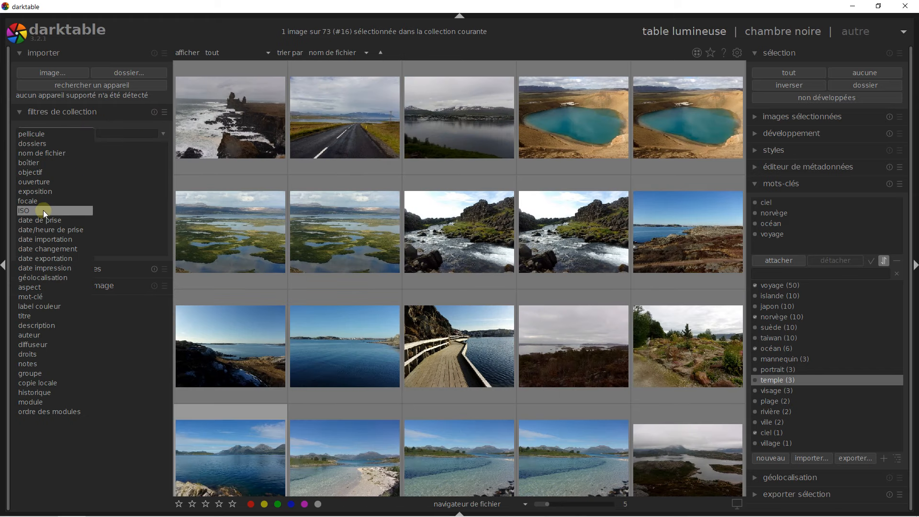
click(32, 297)
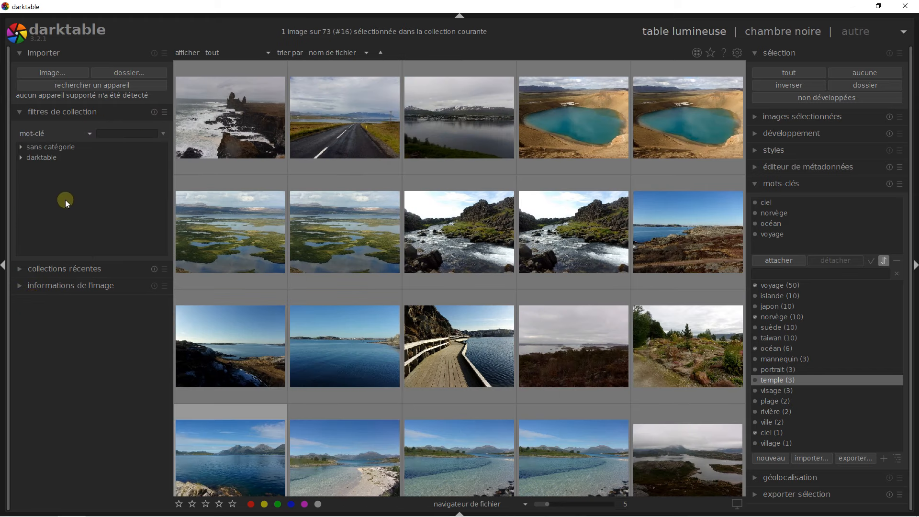
click(19, 148)
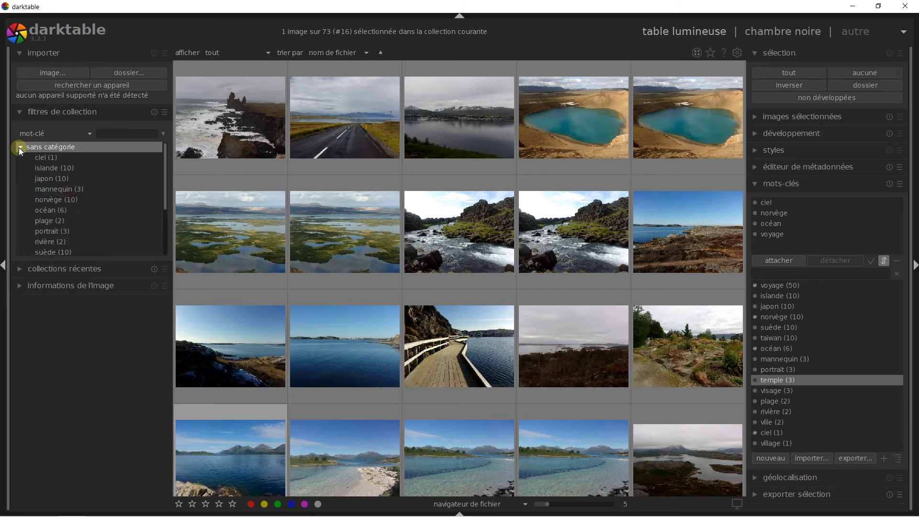
scroll(74, 191, down, 4)
scroll(71, 197, up, 4)
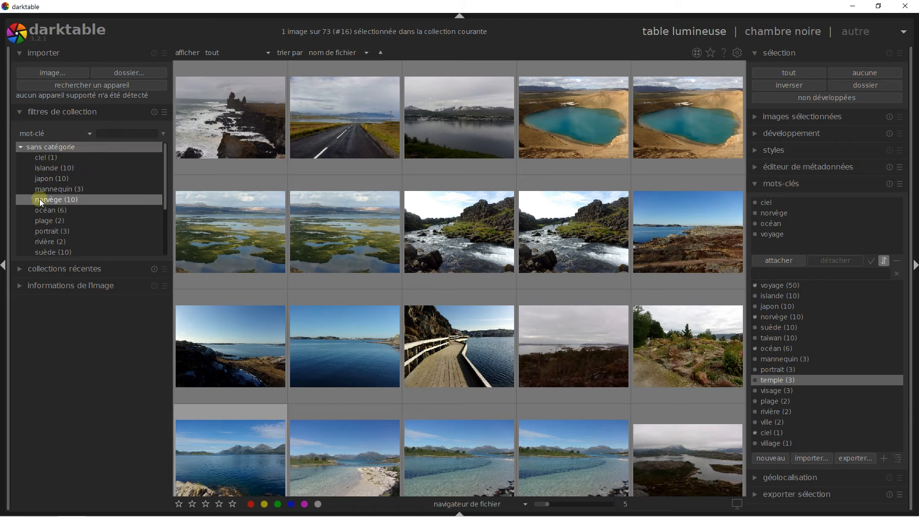
scroll(40, 199, down, 4)
scroll(50, 202, up, 3)
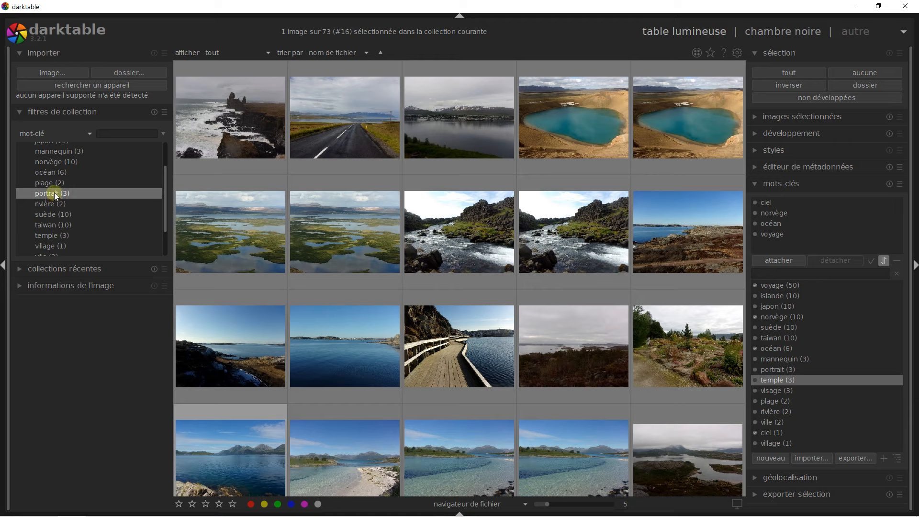
scroll(54, 192, up, 2)
scroll(61, 179, up, 2)
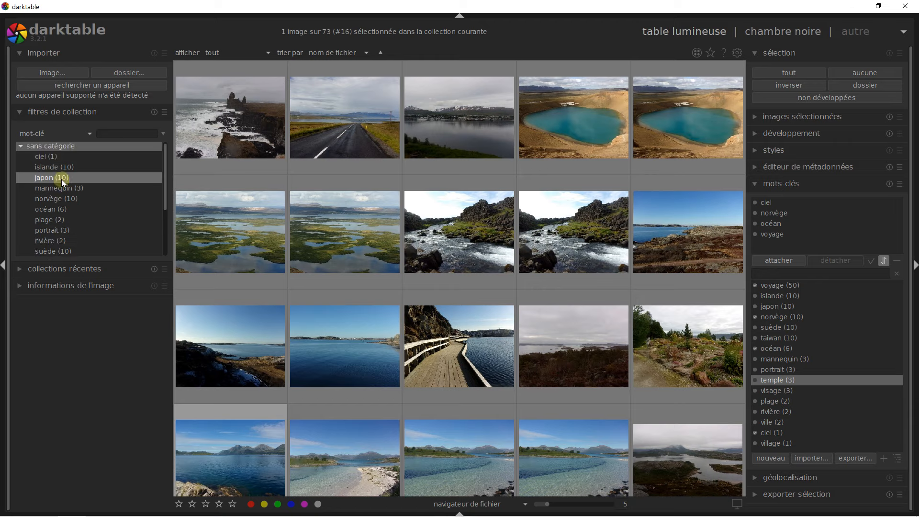
scroll(59, 172, down, 3)
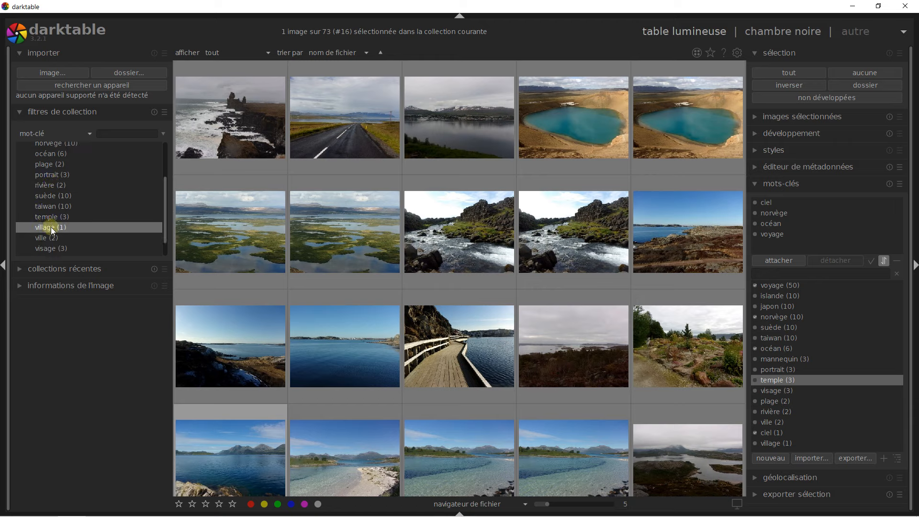
click(45, 185)
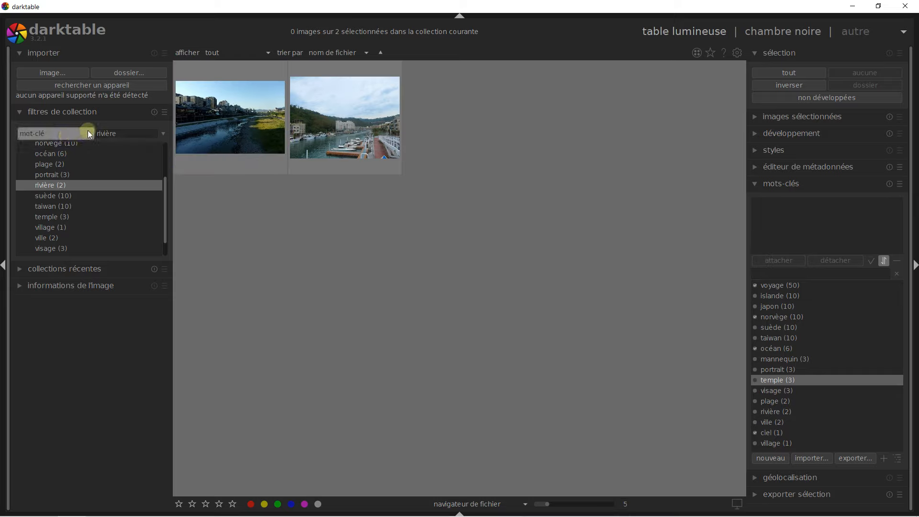
Step: Reset the collection filters and filter the photos by the Norvège folder
click(154, 111)
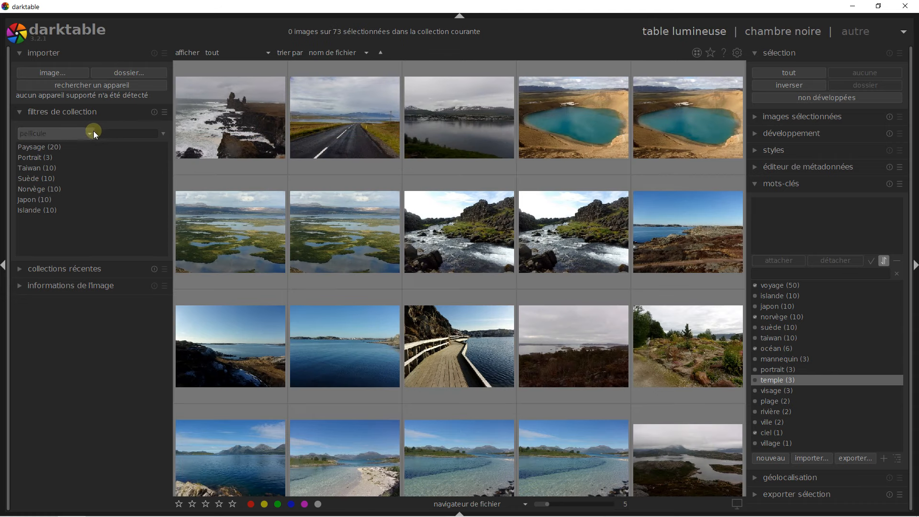
click(89, 134)
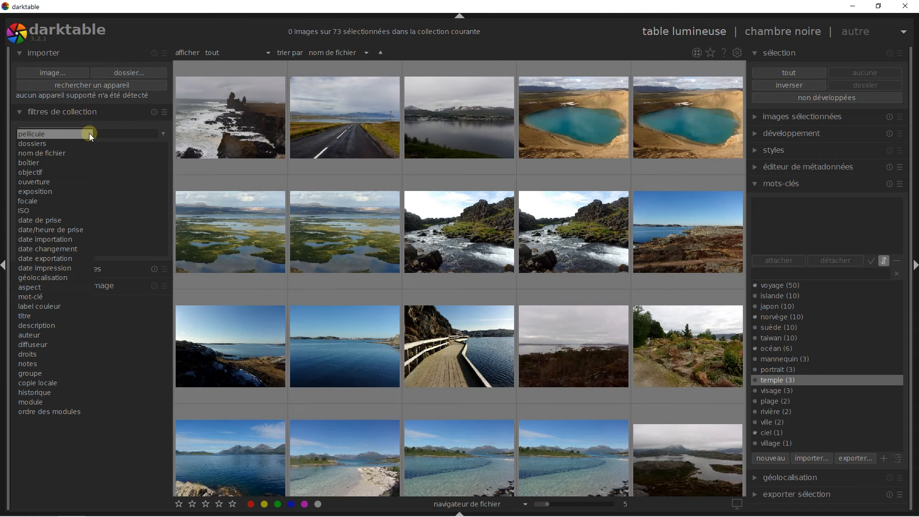
click(32, 145)
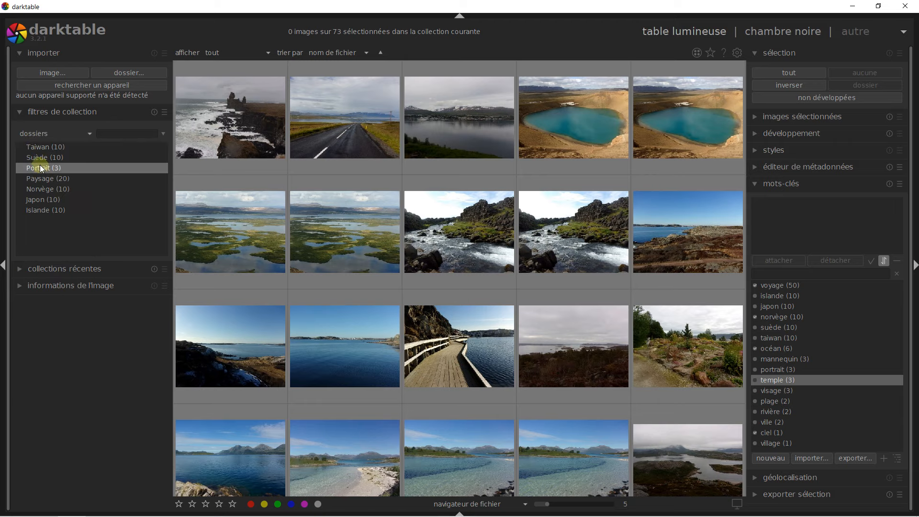
click(45, 191)
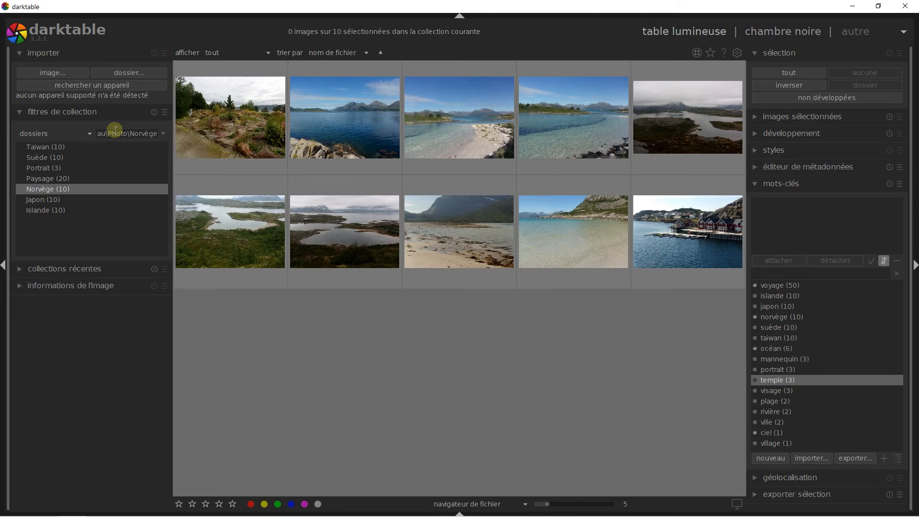
Step: Narrow the Norvège folder search with a second condition on the keyword "océan"
click(164, 134)
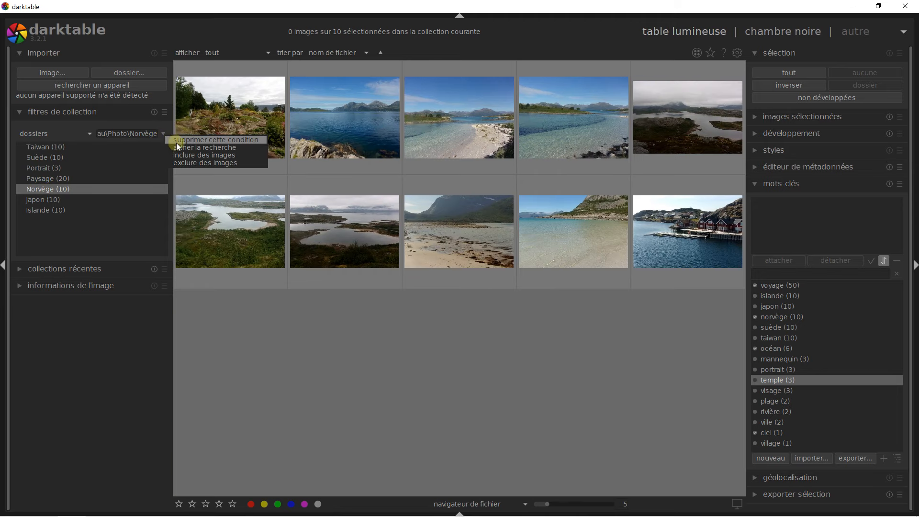
click(179, 148)
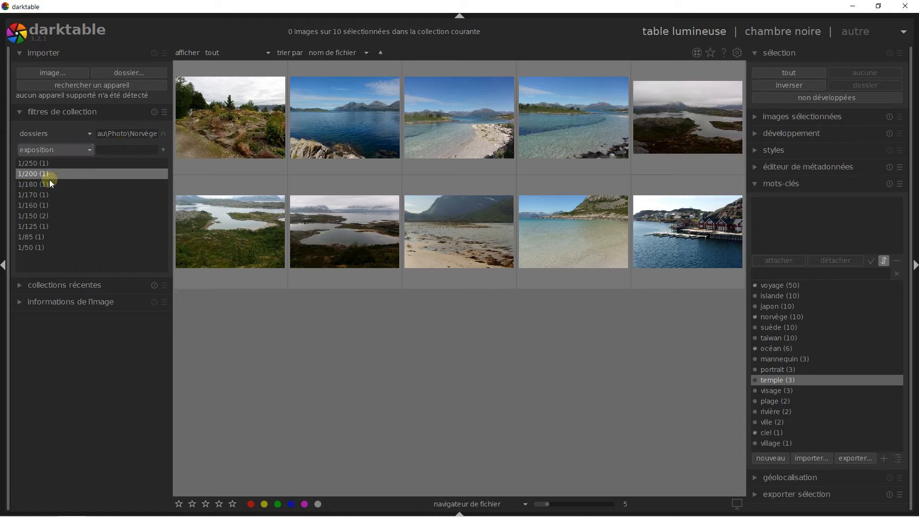
click(53, 151)
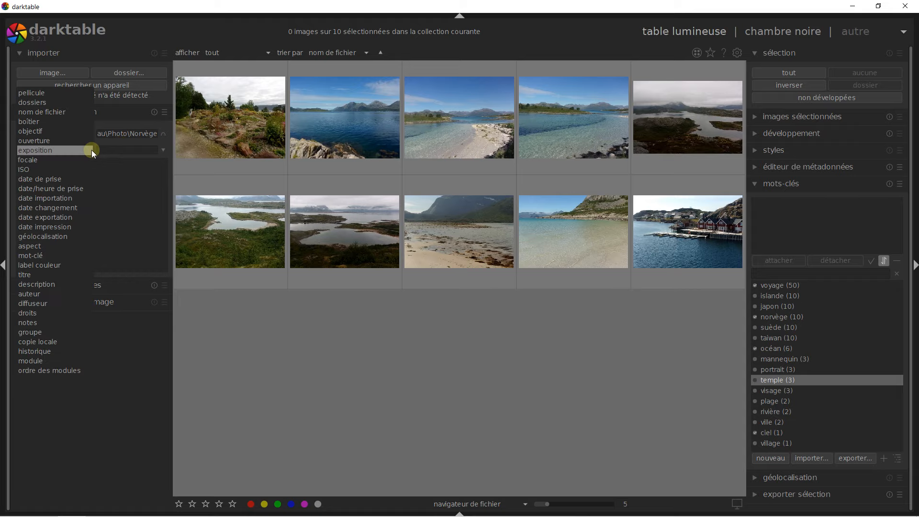
click(40, 255)
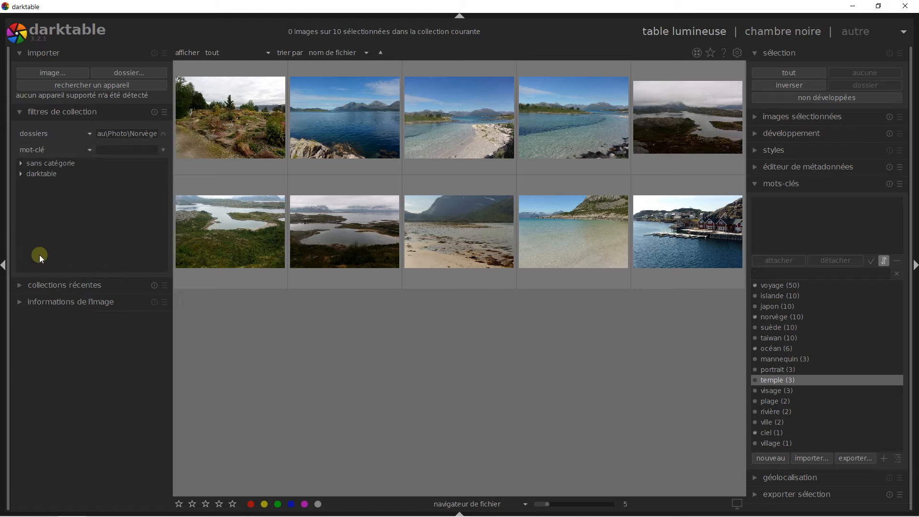
click(19, 165)
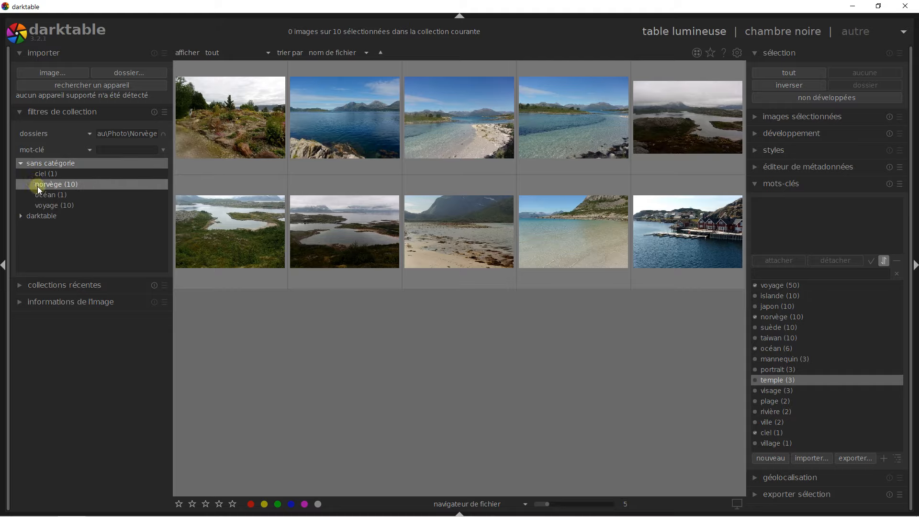
click(44, 196)
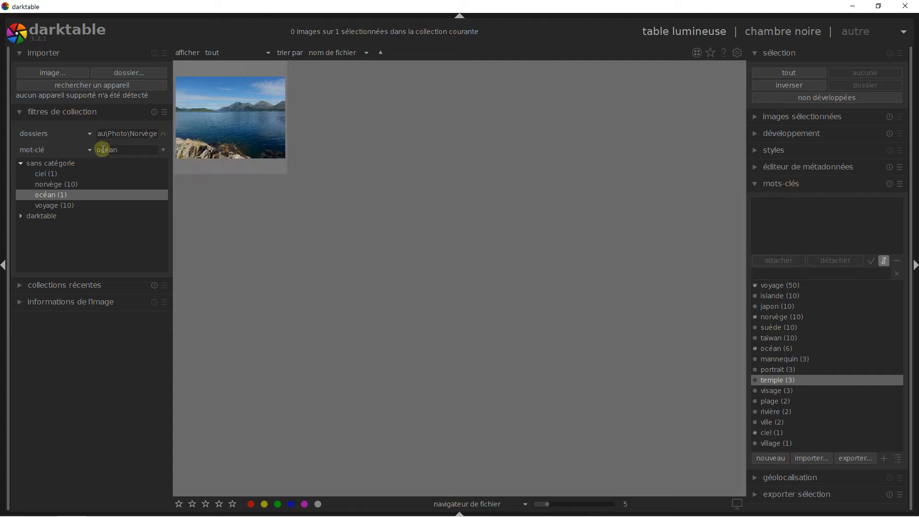
Step: Reset the collection filters to clear both the folder and keyword conditions
click(163, 150)
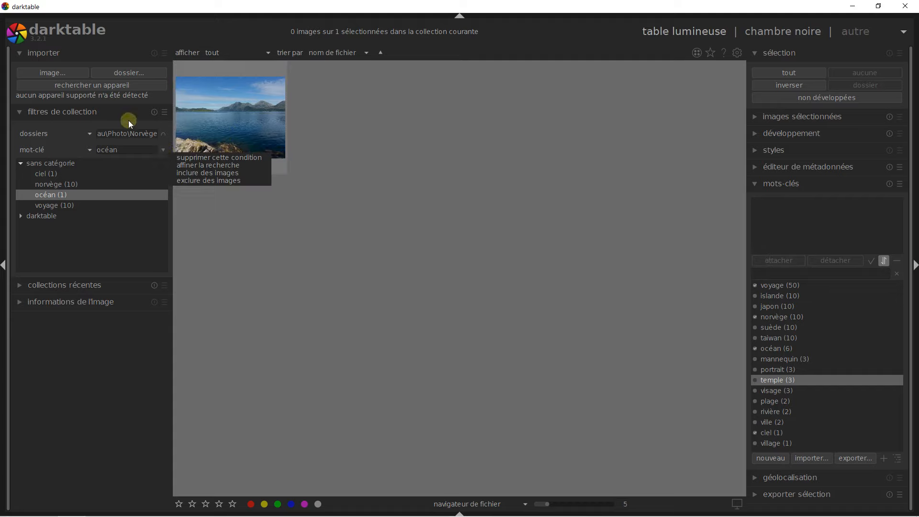
click(154, 113)
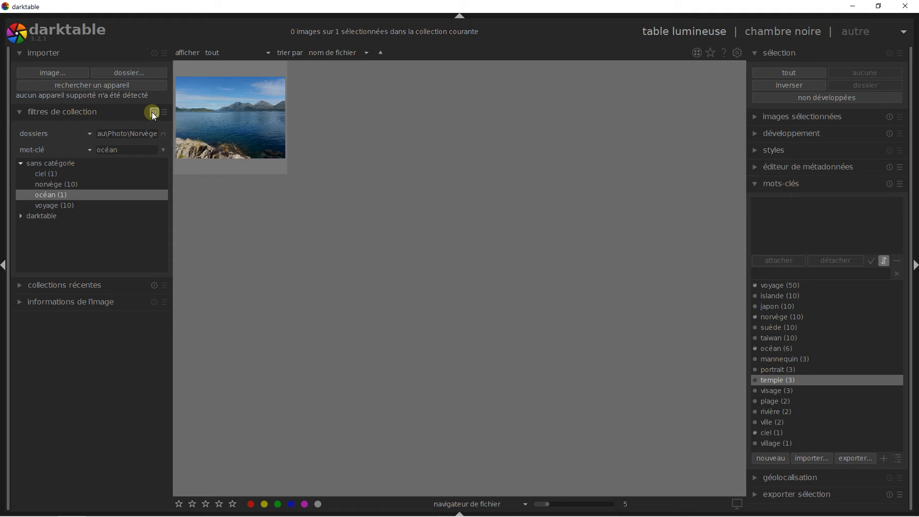
click(153, 112)
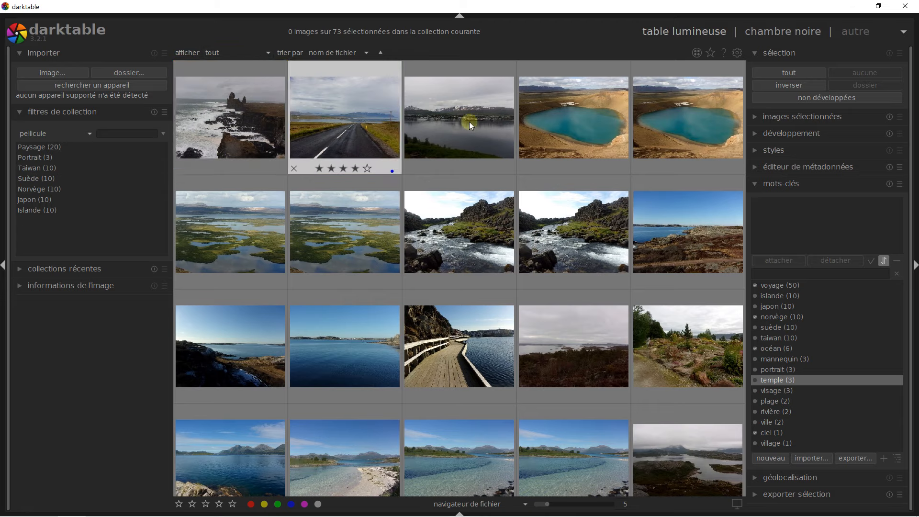
Step: Expand the metadata editor and check the metadata of the first photo in the collection
click(755, 168)
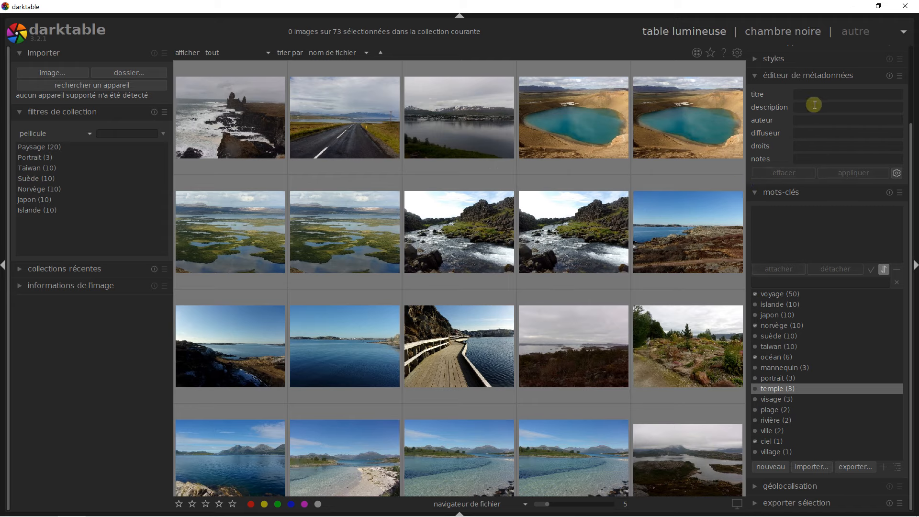
drag(911, 138, 910, 55)
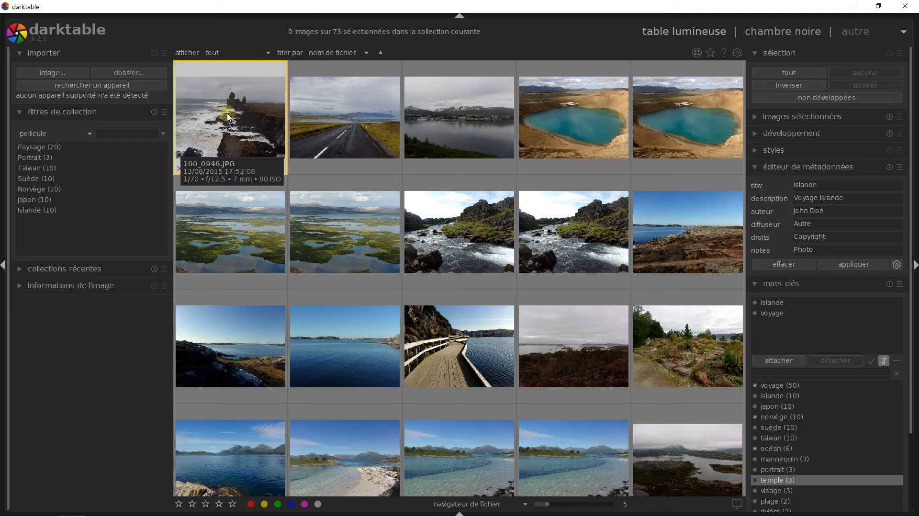
Step: Select the first photo, view it in the darkroom, and return to the lighttable
click(757, 39)
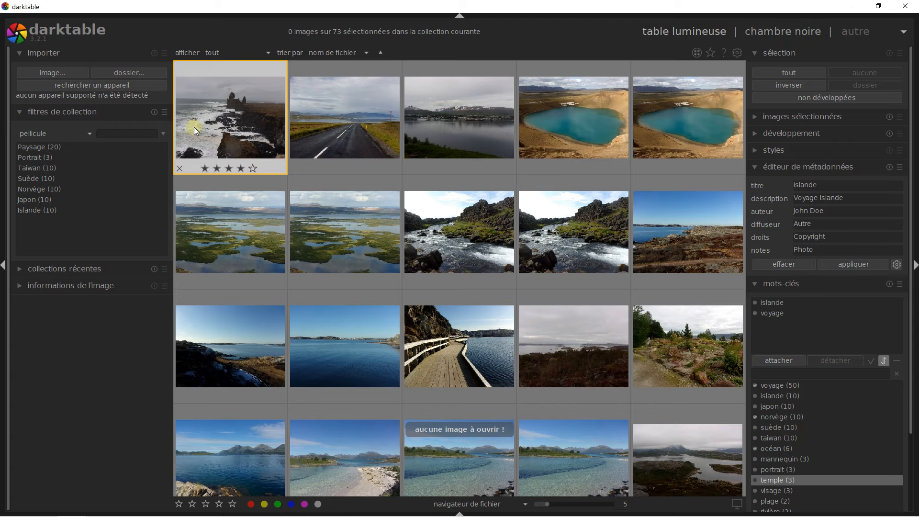
click(207, 127)
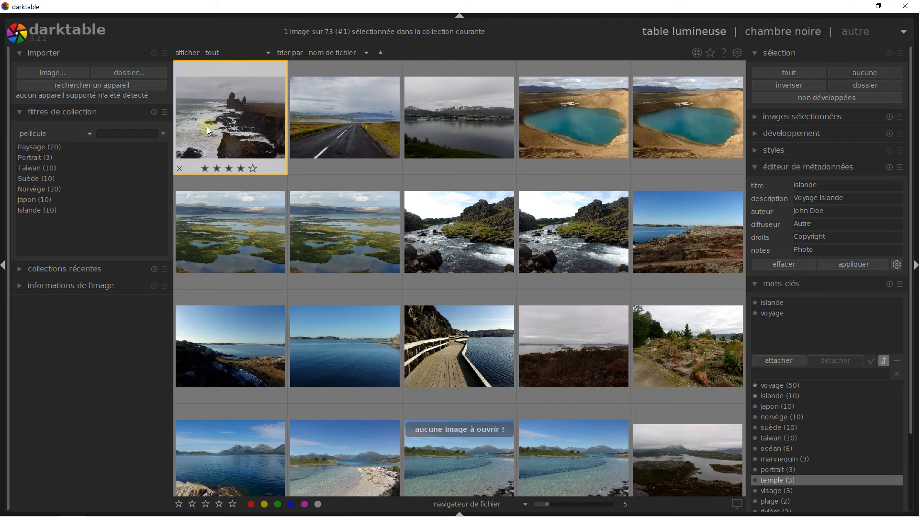
click(752, 35)
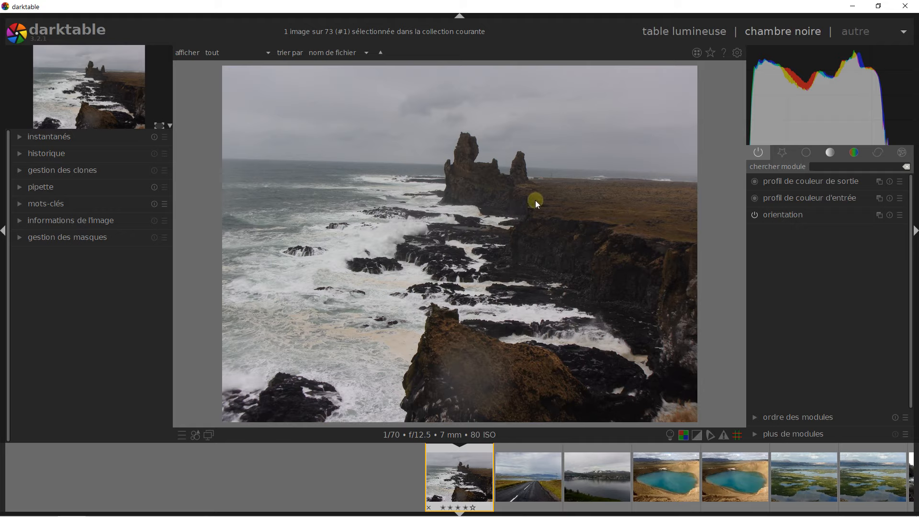
click(679, 31)
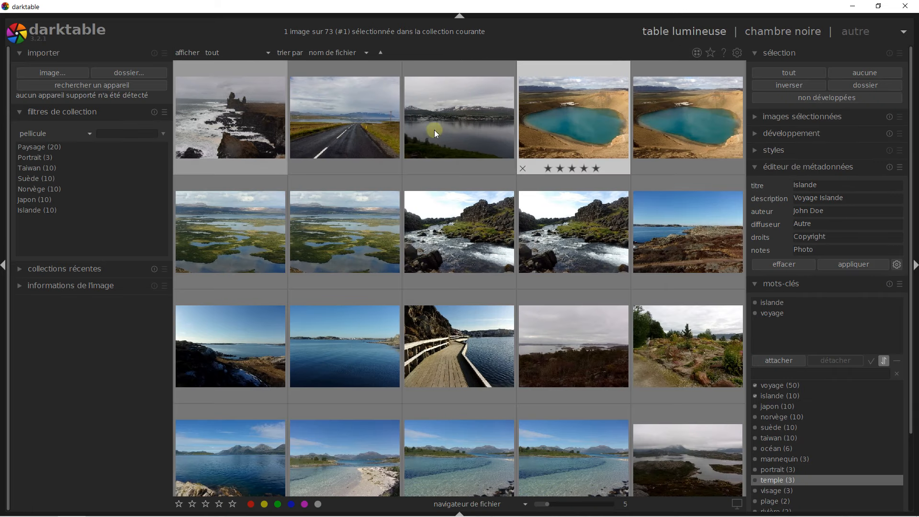